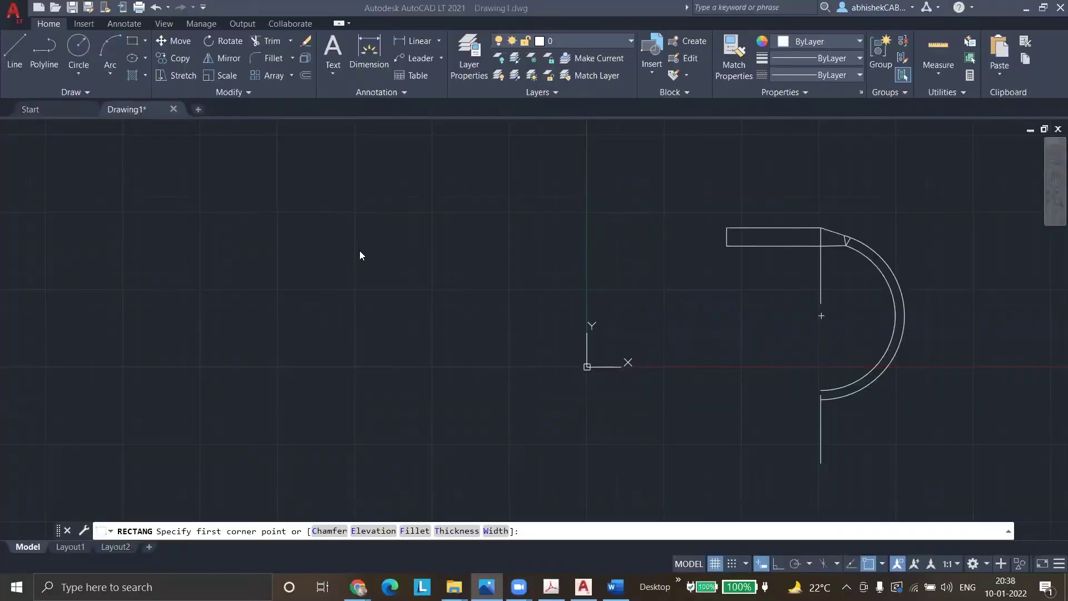
- Draw a long rectangle and a short rectangle to its right with RECTANG
left_click(438, 105)
left_click(196, 213)
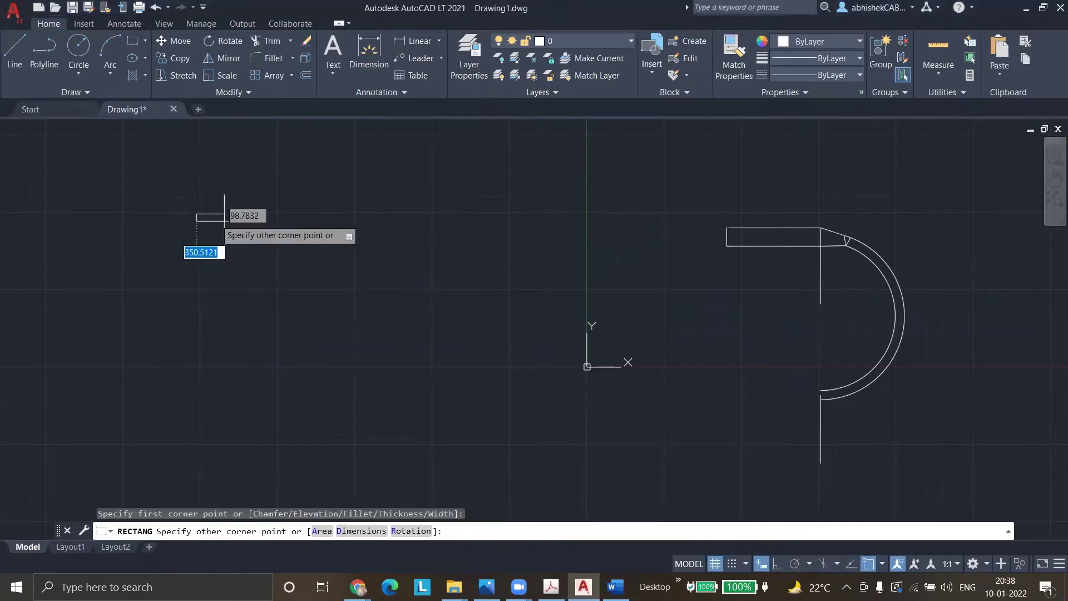
left_click(387, 251)
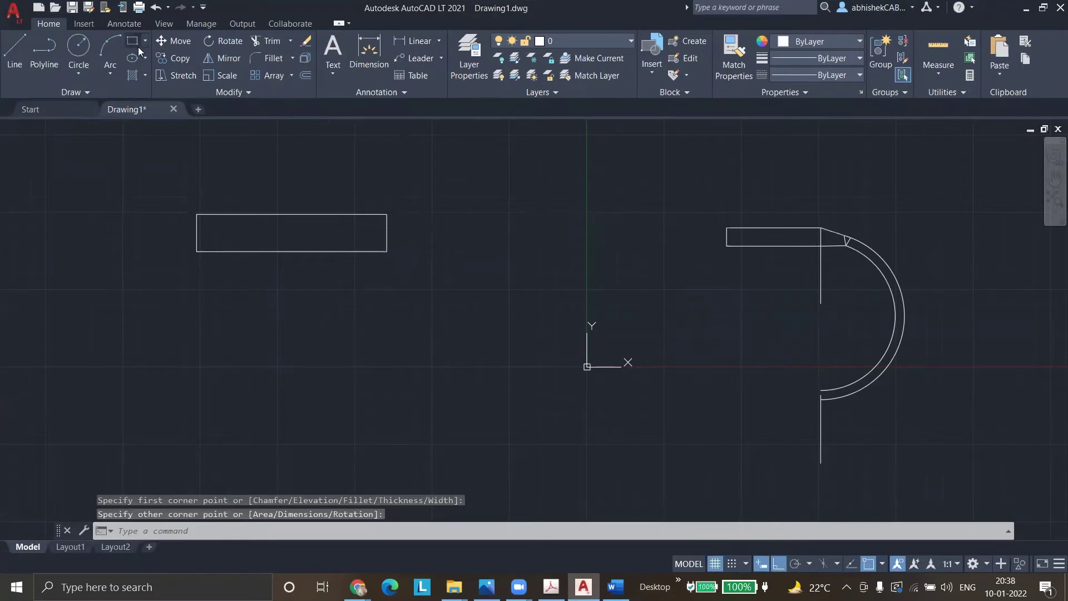
left_click(137, 44)
left_click(437, 191)
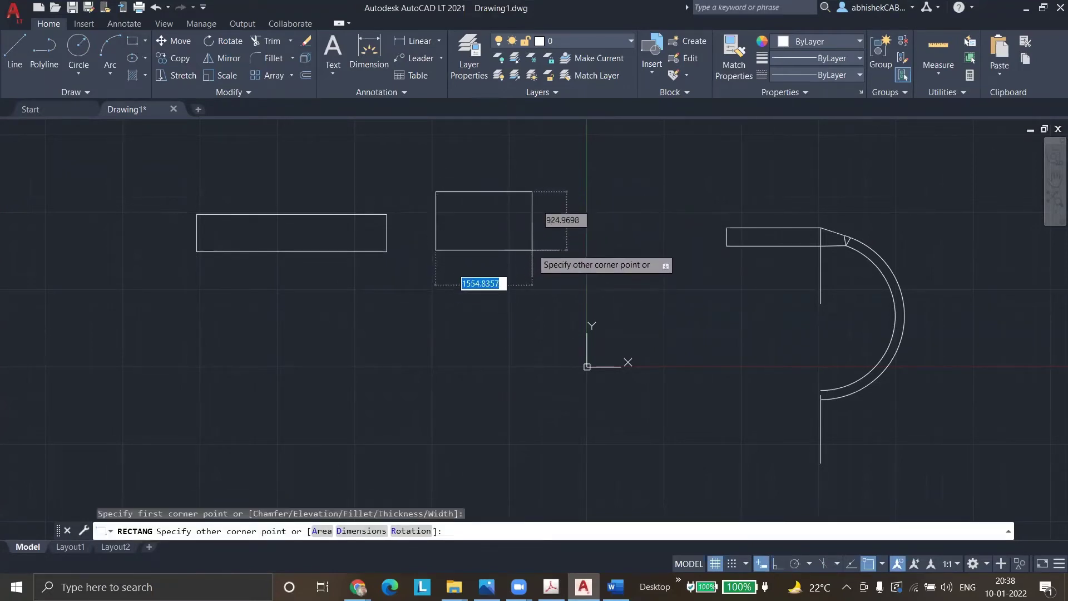
left_click(533, 252)
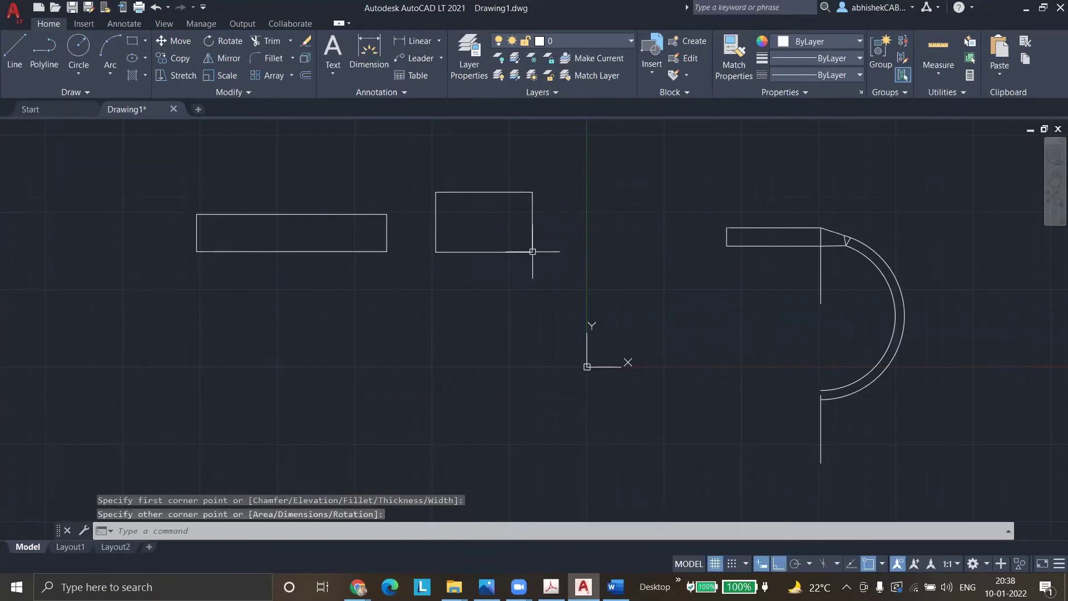
- With Ortho off, draw the outer three-point arc sweeping down from the short rectangle's top-right corner
left_click(83, 45)
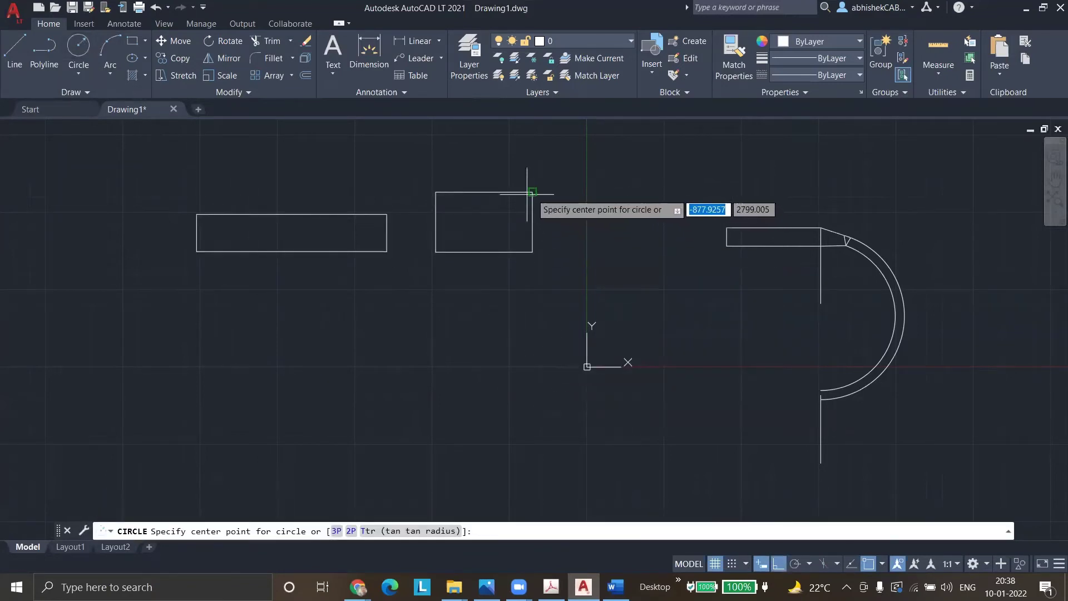
left_click(98, 46)
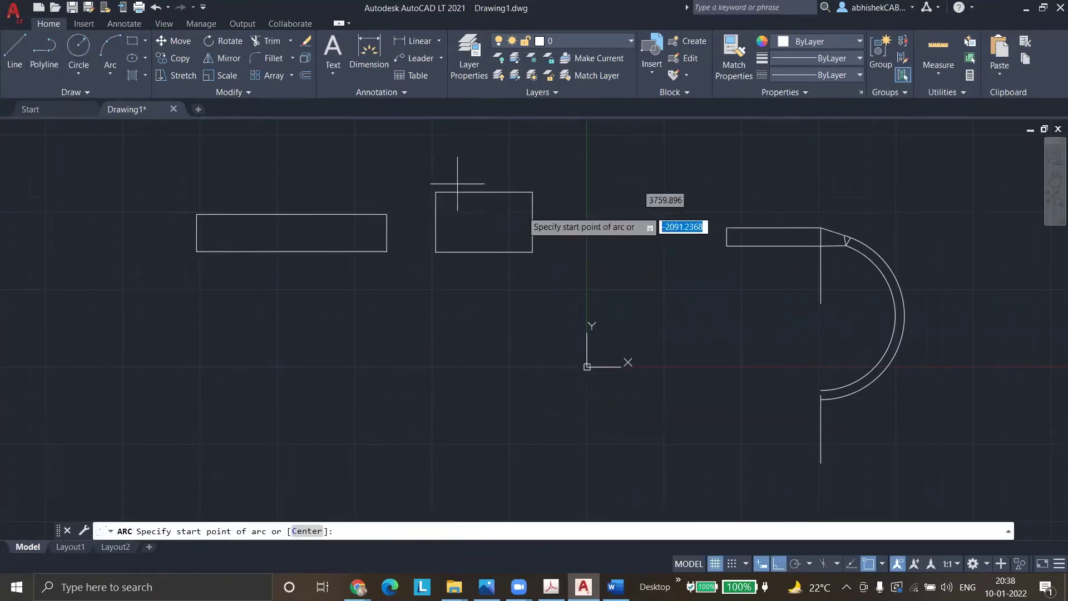
left_click(532, 192)
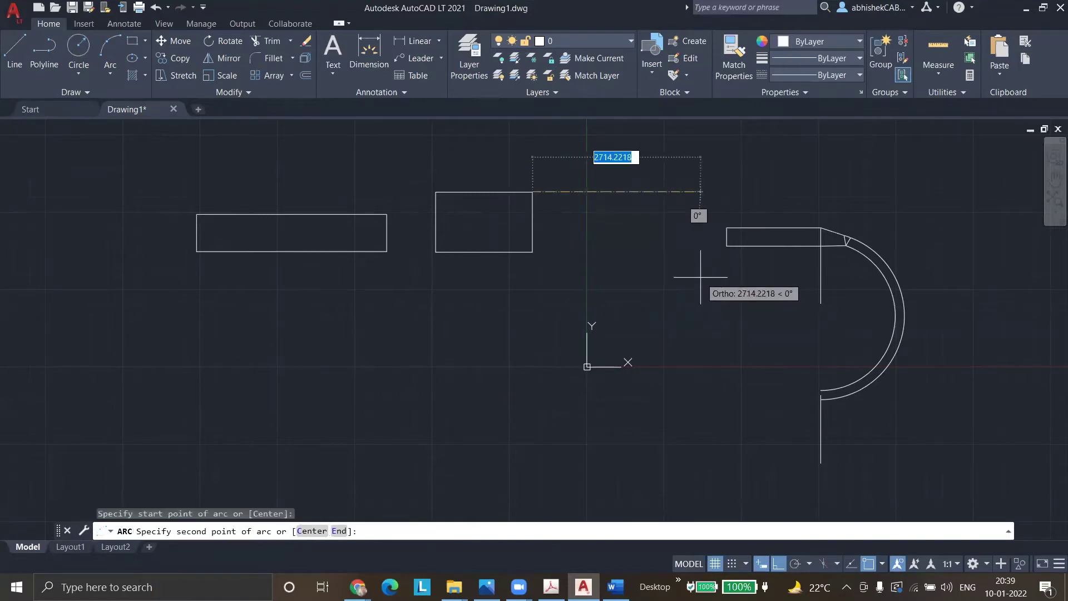
key("F8")
left_click(692, 272)
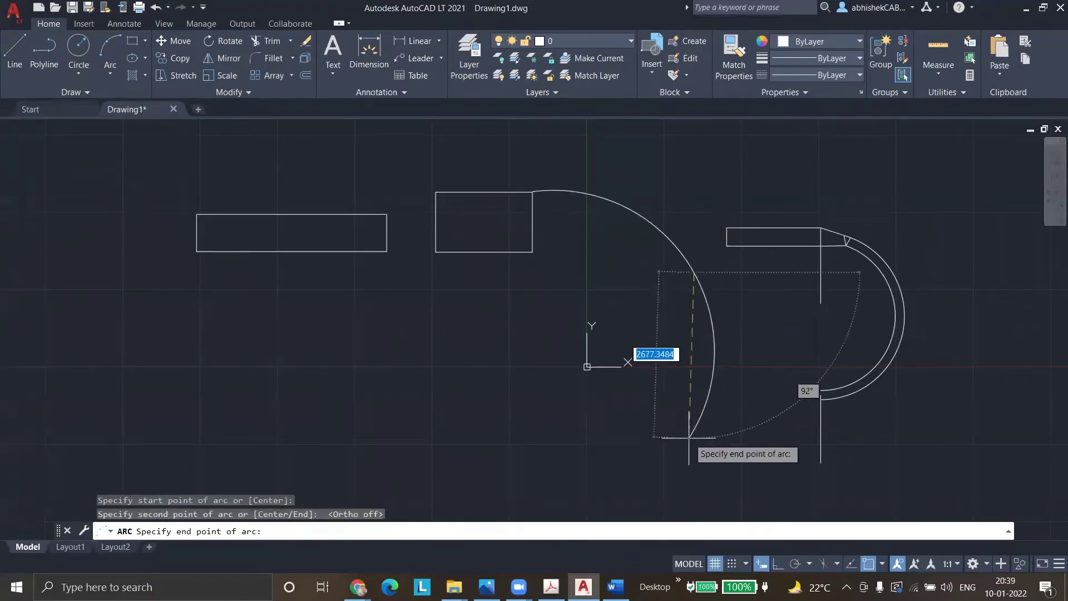
left_click(757, 491)
- Draw the inner three-point arc from the short rectangle's bottom-right corner inside the outer one
key("Return")
left_click(533, 252)
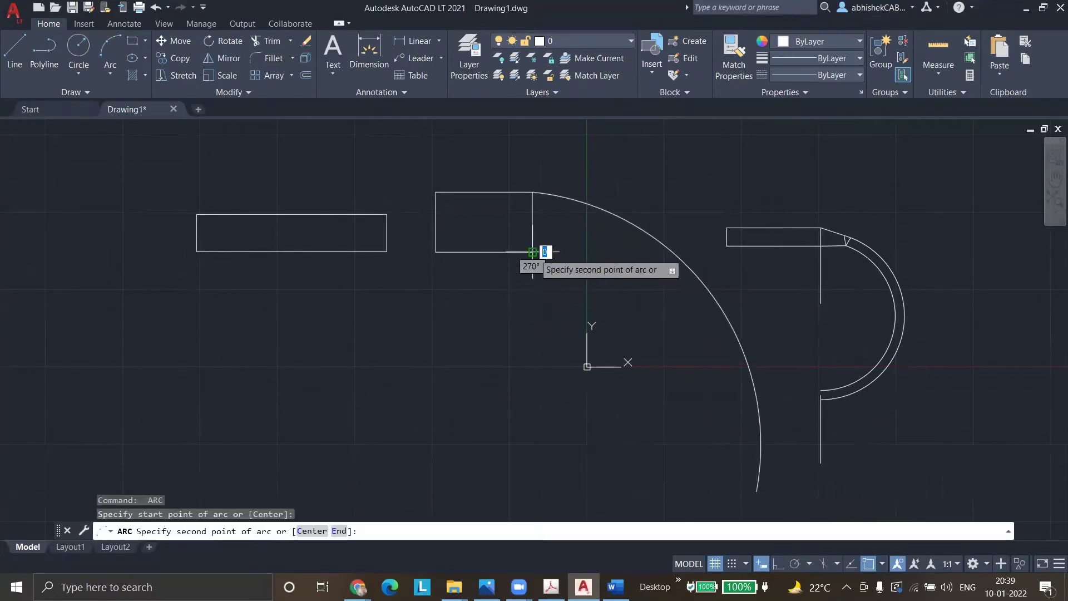
left_click(660, 318)
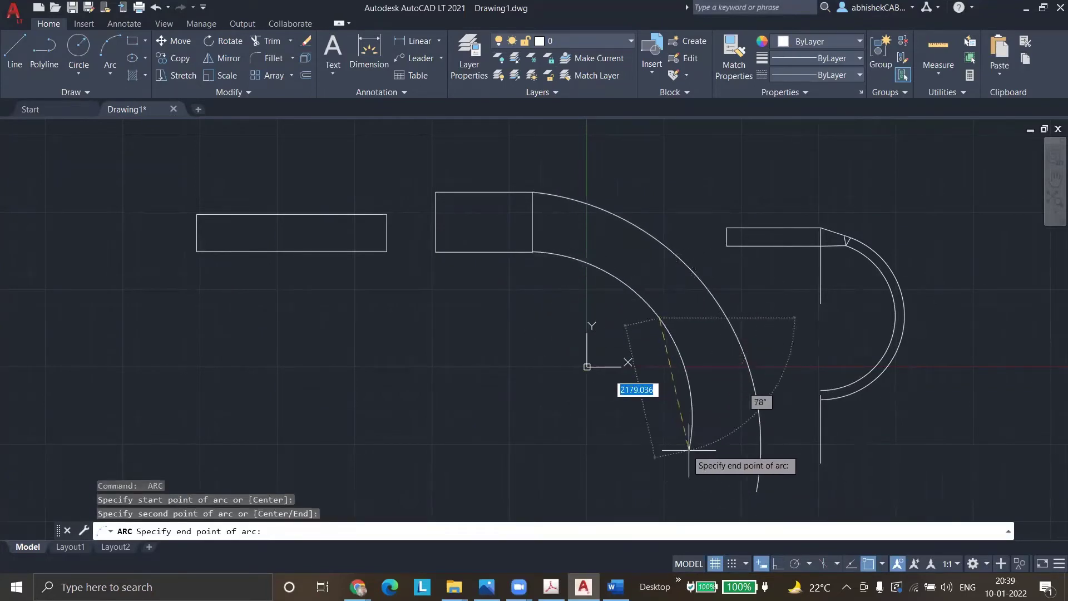
left_click(721, 457)
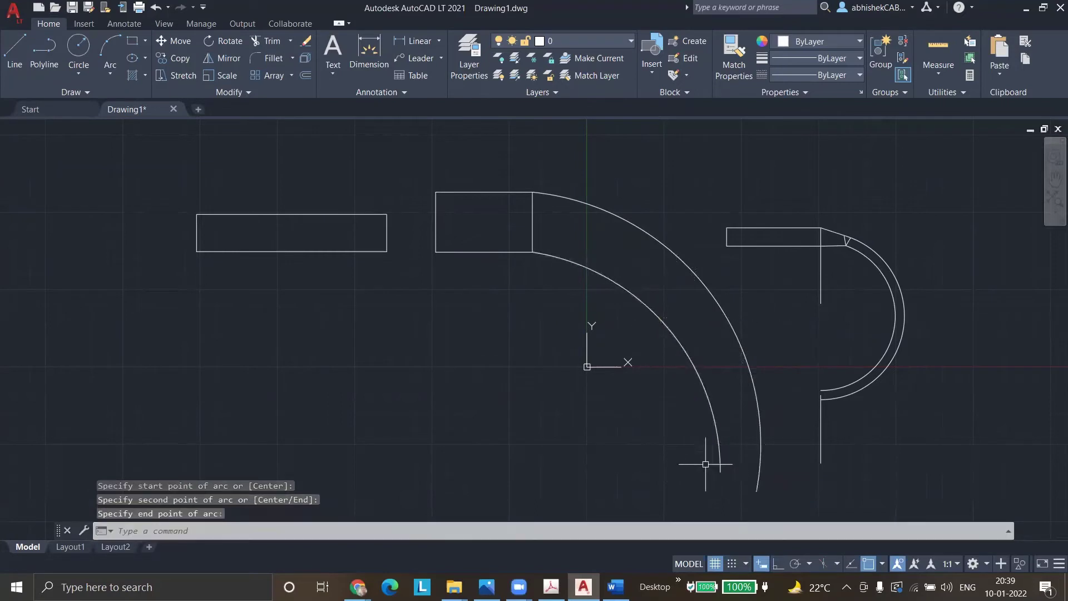
key("Return")
- Move the long rectangle by its right midpoint so it sits against the short rectangle
scroll(394, 191, "up", 4)
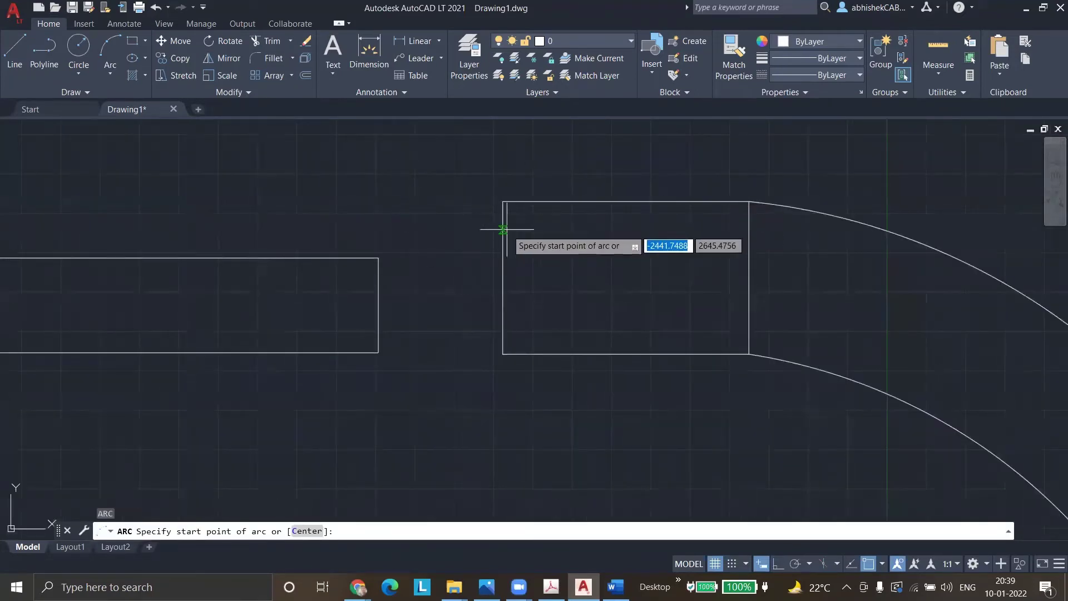
scroll(501, 261, "down", 2)
key("Escape")
key("Escape")
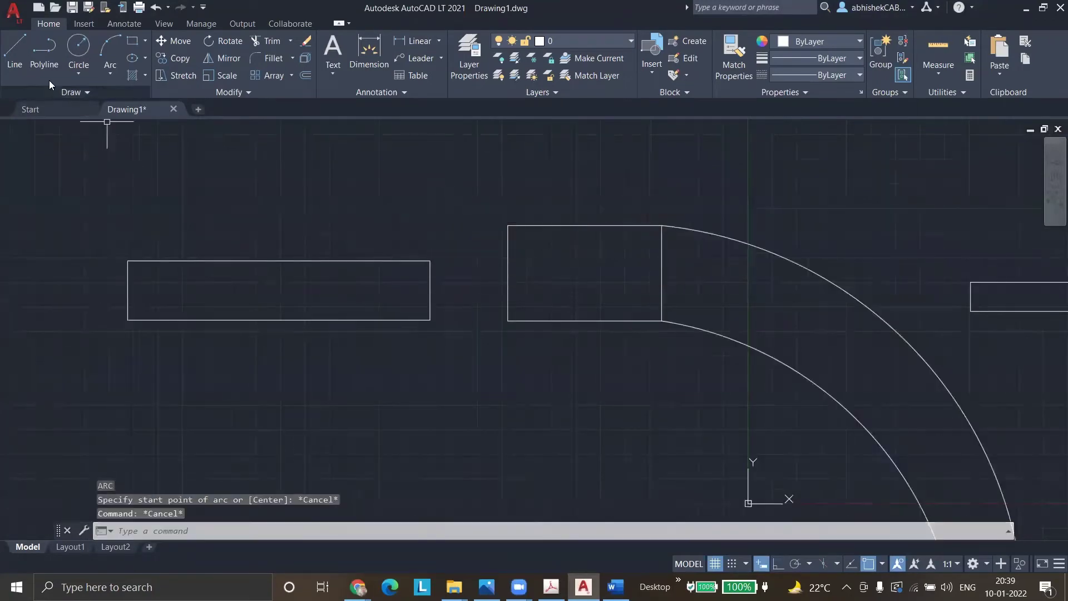
left_click(26, 47)
key("Escape")
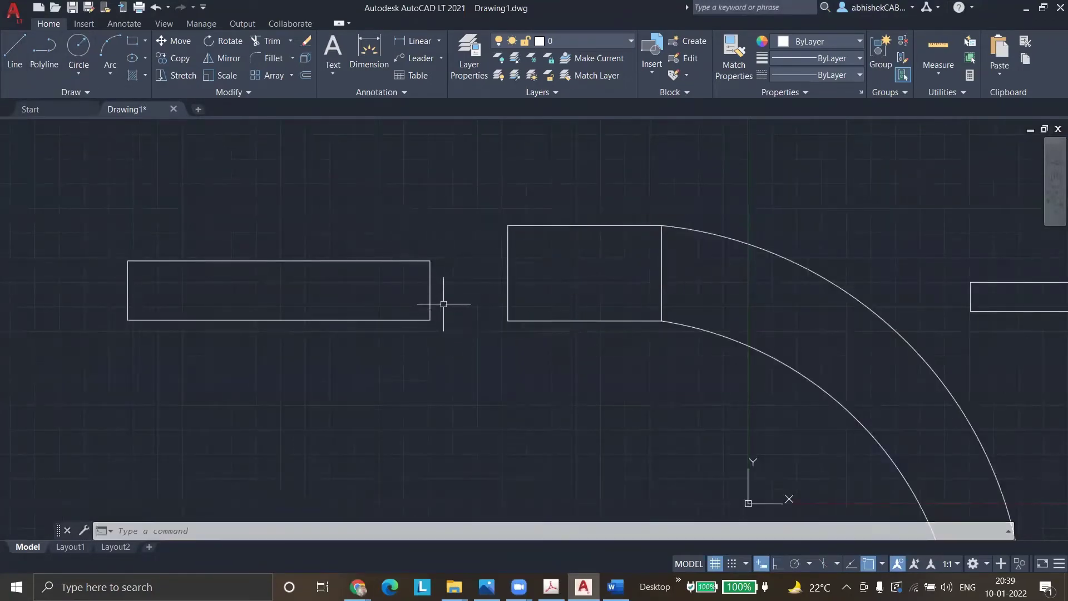
left_click(474, 345)
left_click(92, 207)
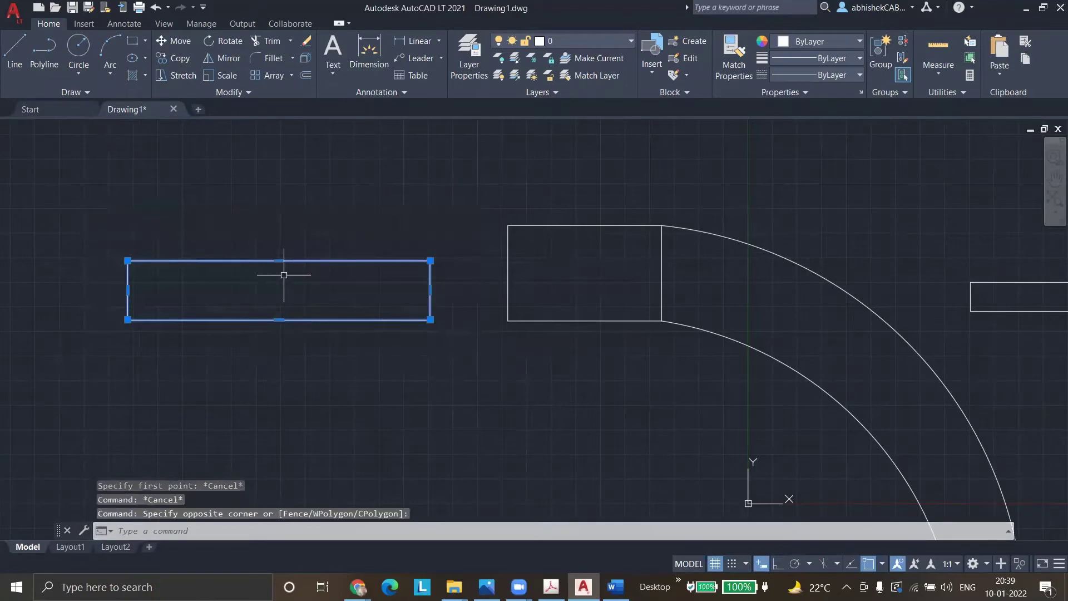
type("m")
key("Return")
left_click(430, 290)
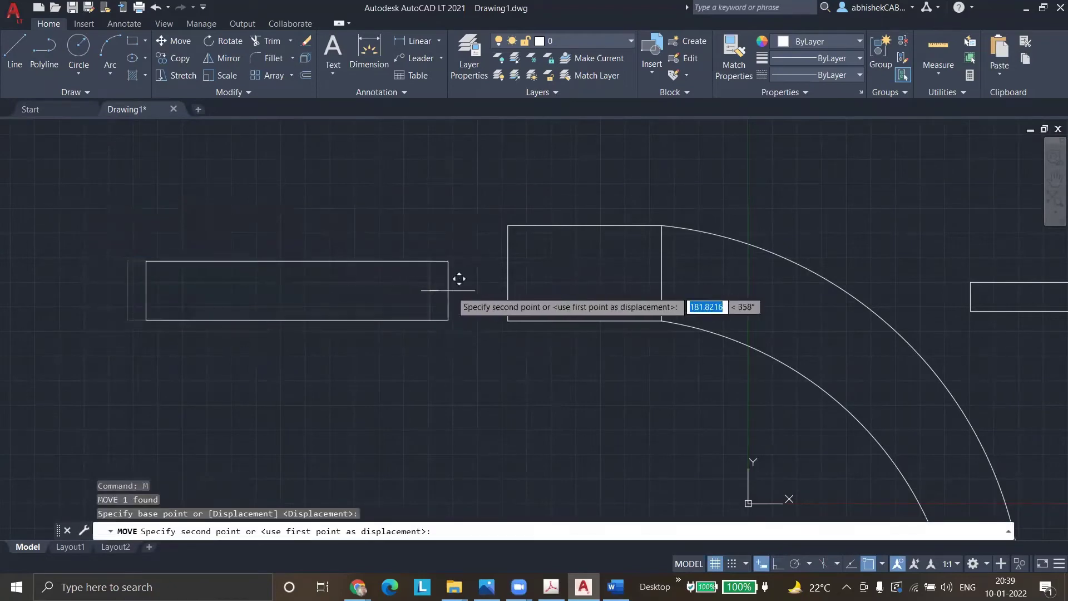
left_click(519, 278)
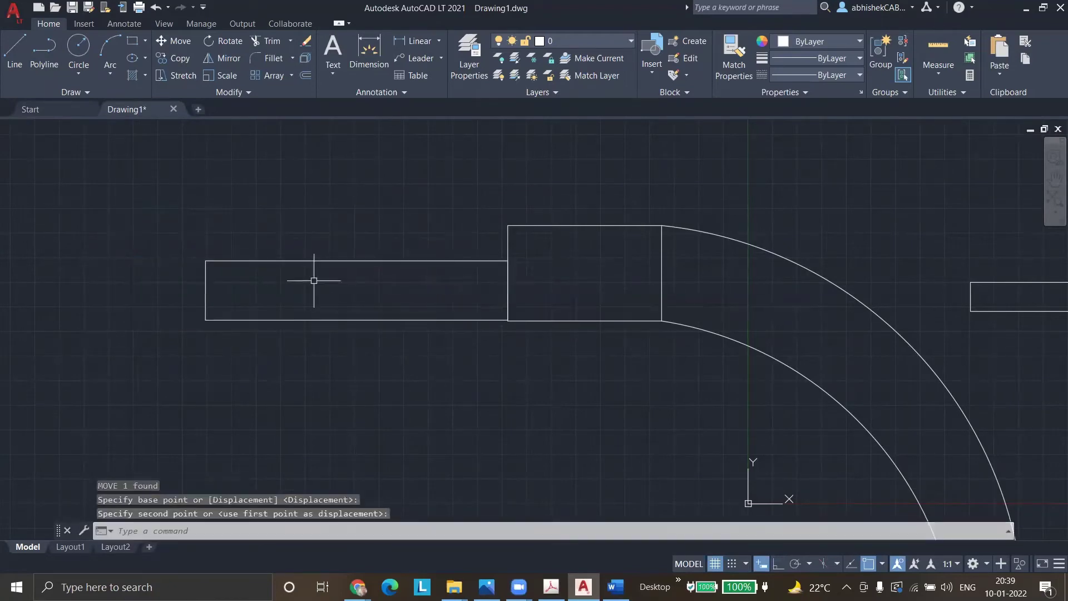
- Draw a sloped line from the long rectangle's top-right corner to the short rectangle's top edge, trimming the corner above
left_click(22, 45)
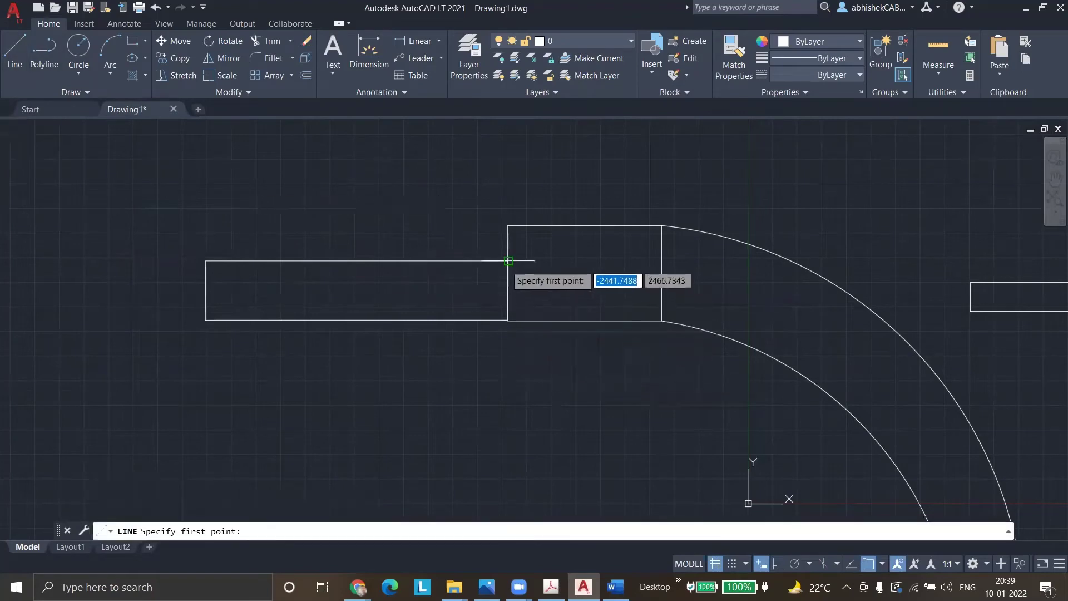
left_click(508, 260)
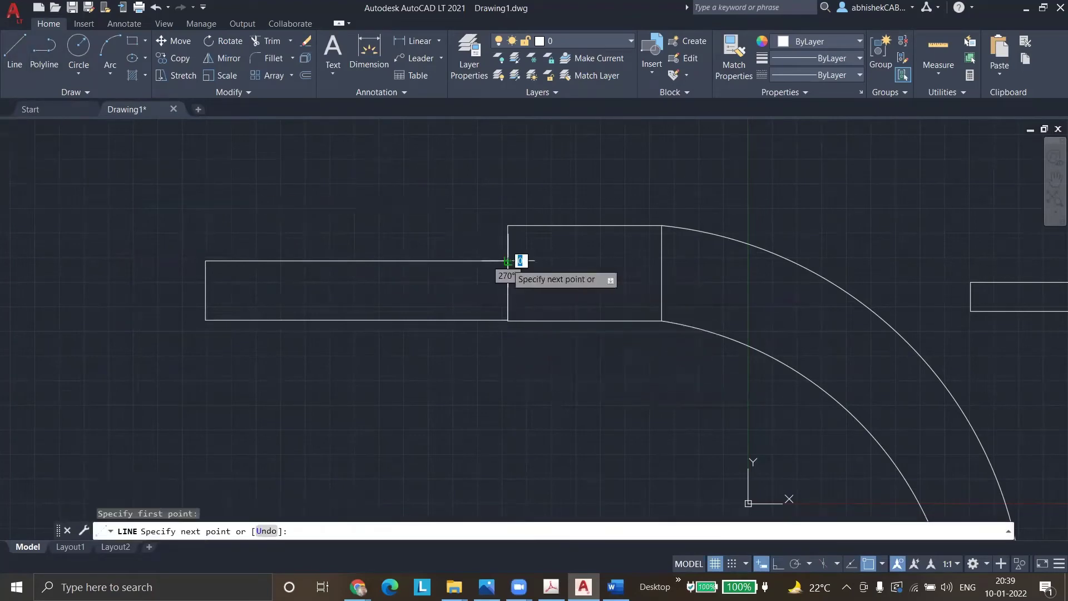
left_click(624, 225)
key("Escape")
type("tr")
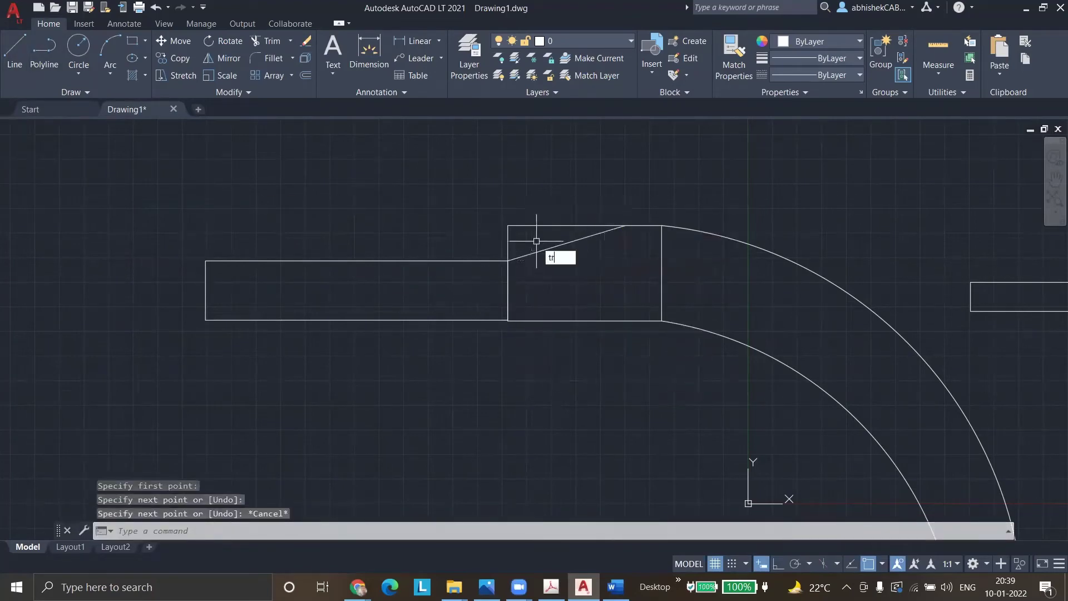
key("Return")
mouse_move(536, 241)
left_mouse_down()
mouse_move(490, 215)
mouse_move(463, 235)
mouse_move(642, 266)
mouse_move(565, 233)
left_mouse_up()
key("Escape")
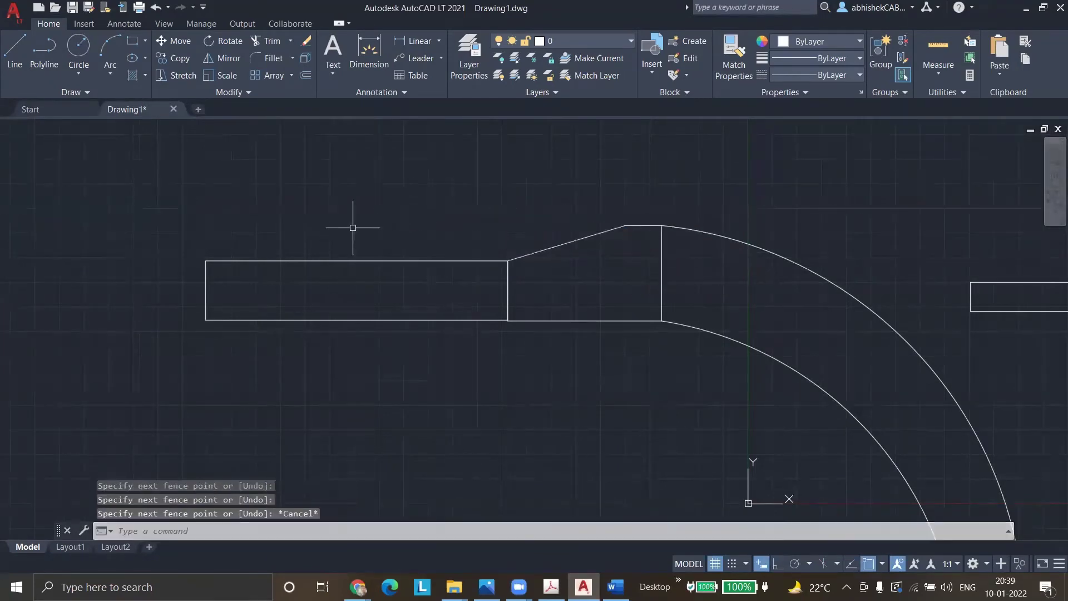
key("Escape")
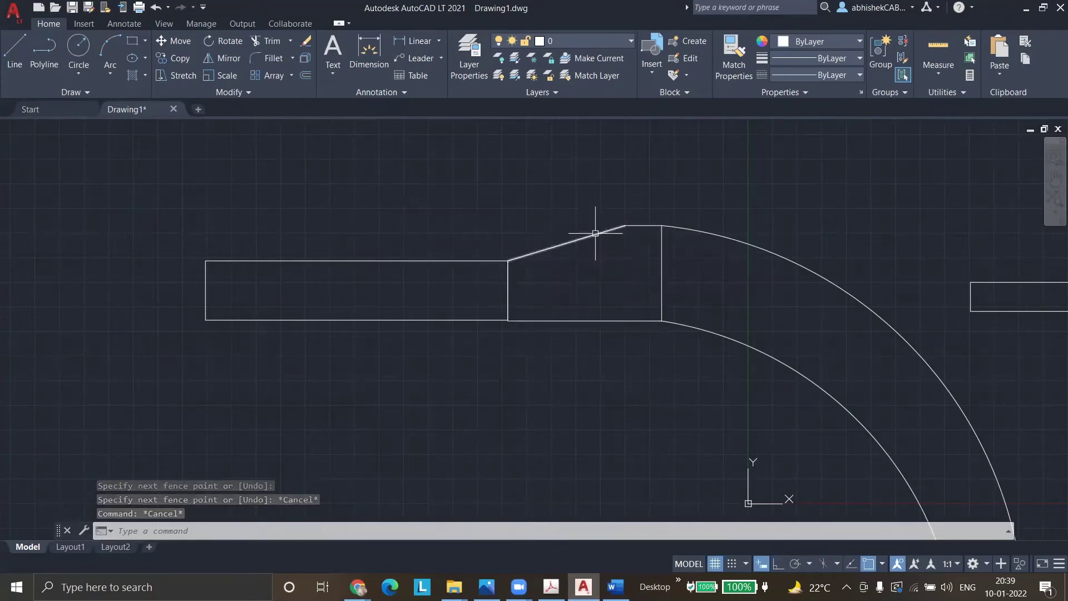
- Start a line at the rectangles' top junction running to the right
scroll(615, 230, "up", 2)
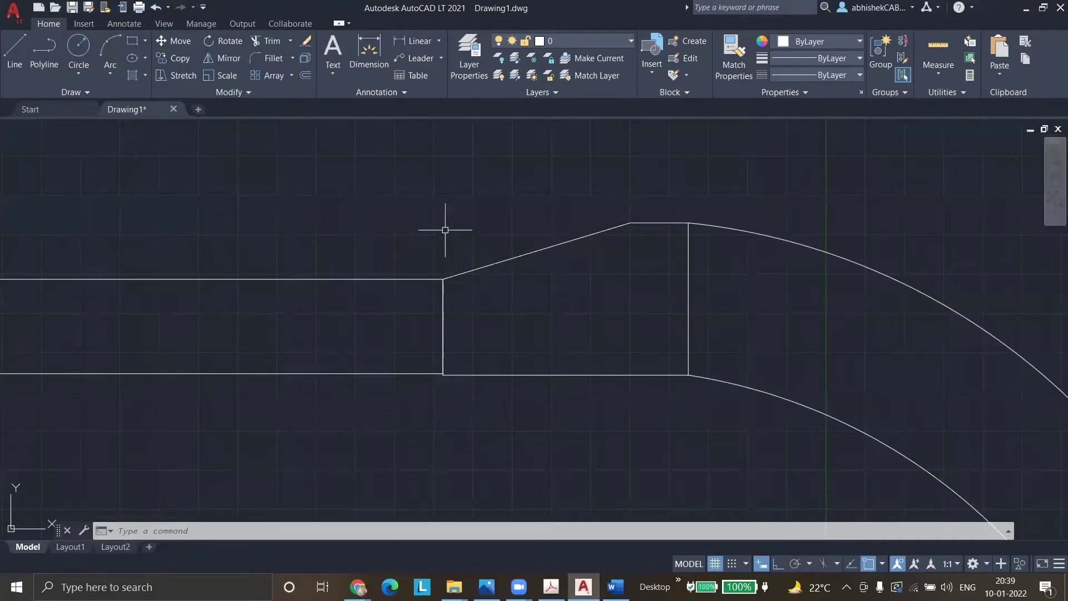
scroll(451, 228, "down", 2)
scroll(553, 210, "up", 2)
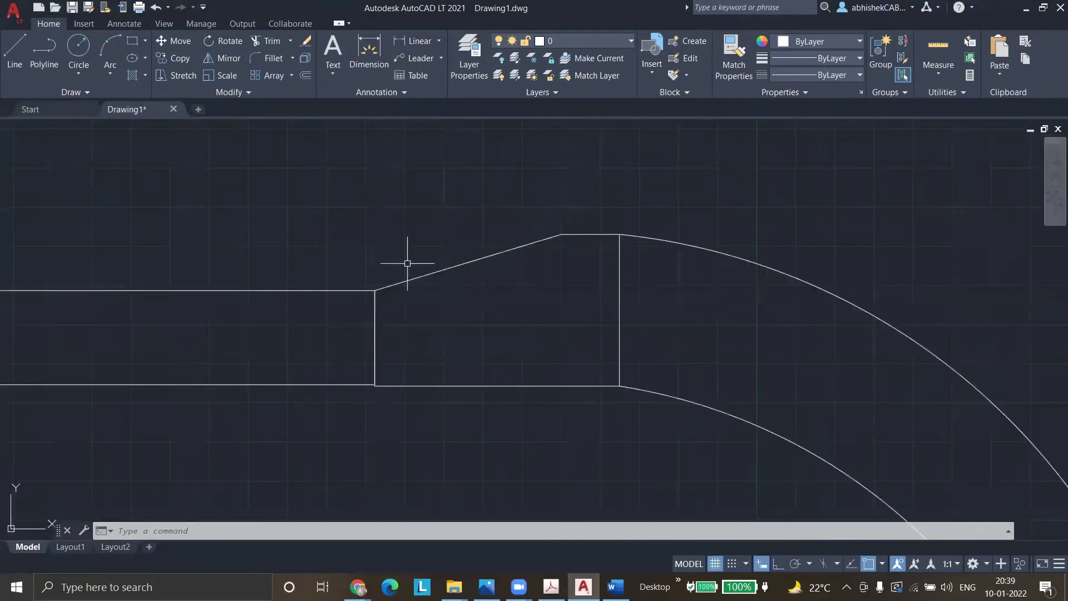
scroll(410, 268, "down", 2)
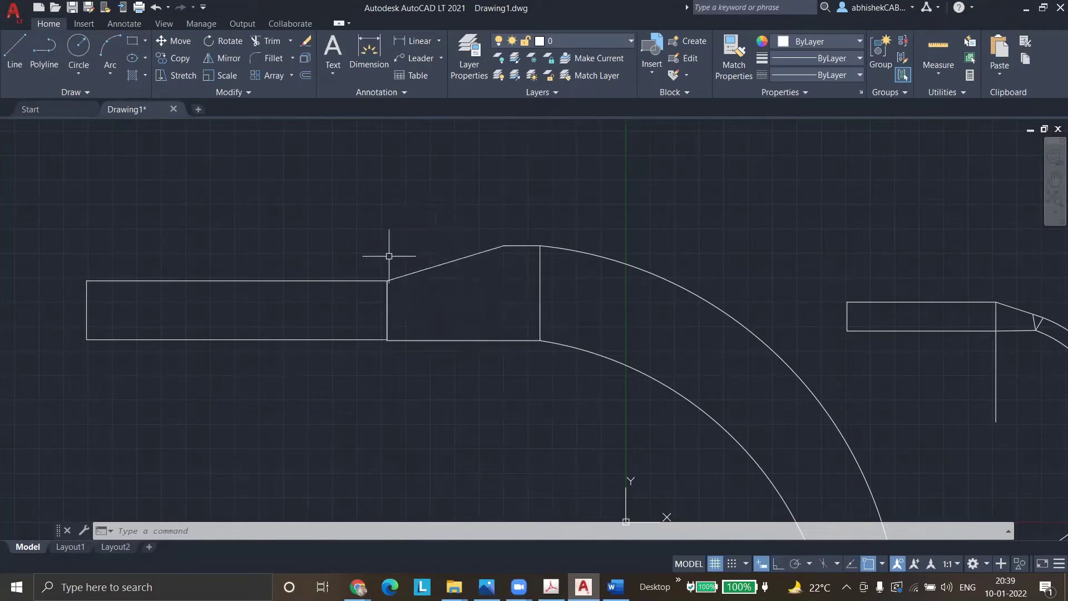
left_click(15, 52)
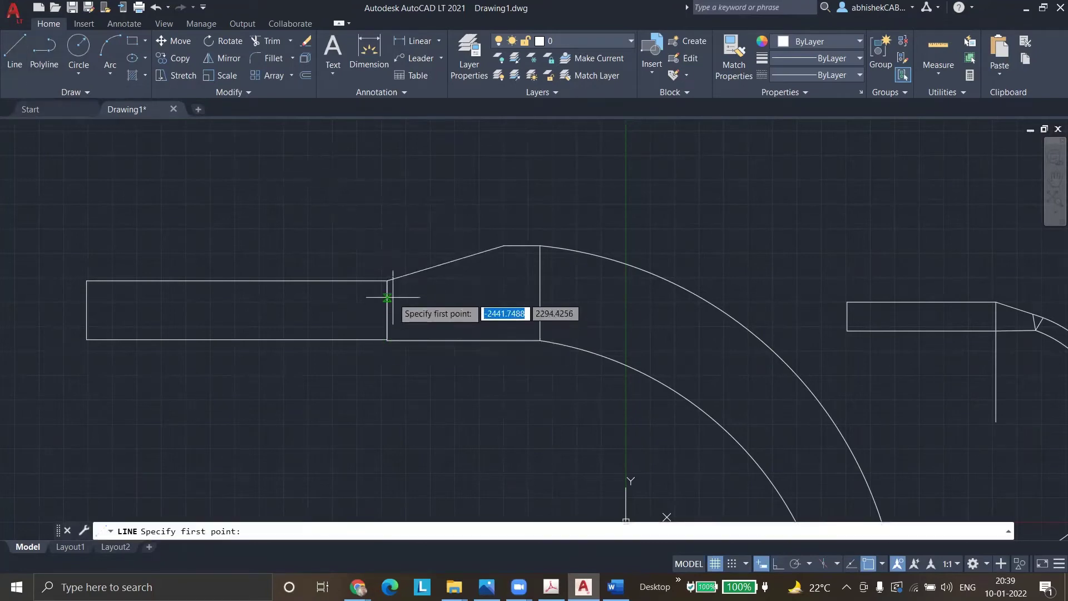
left_click(387, 281)
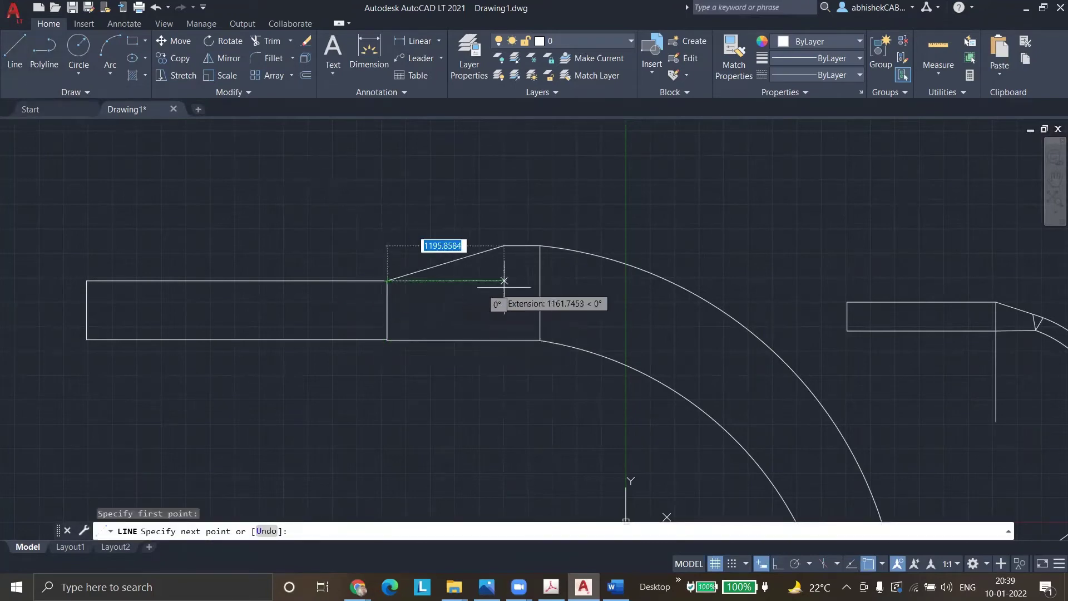
left_click(539, 281)
key("Escape")
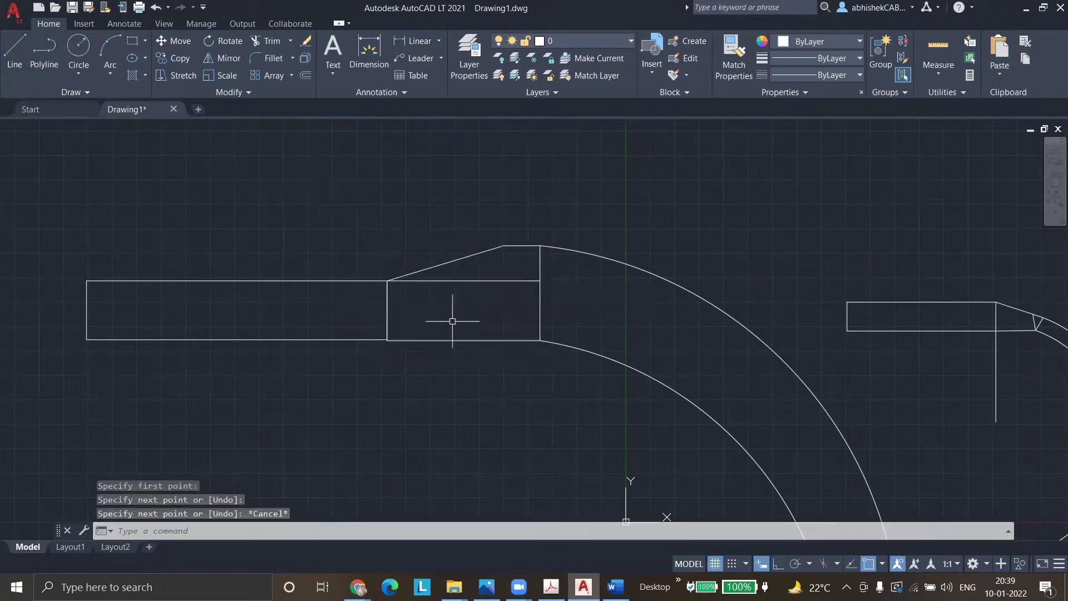
left_click(500, 281)
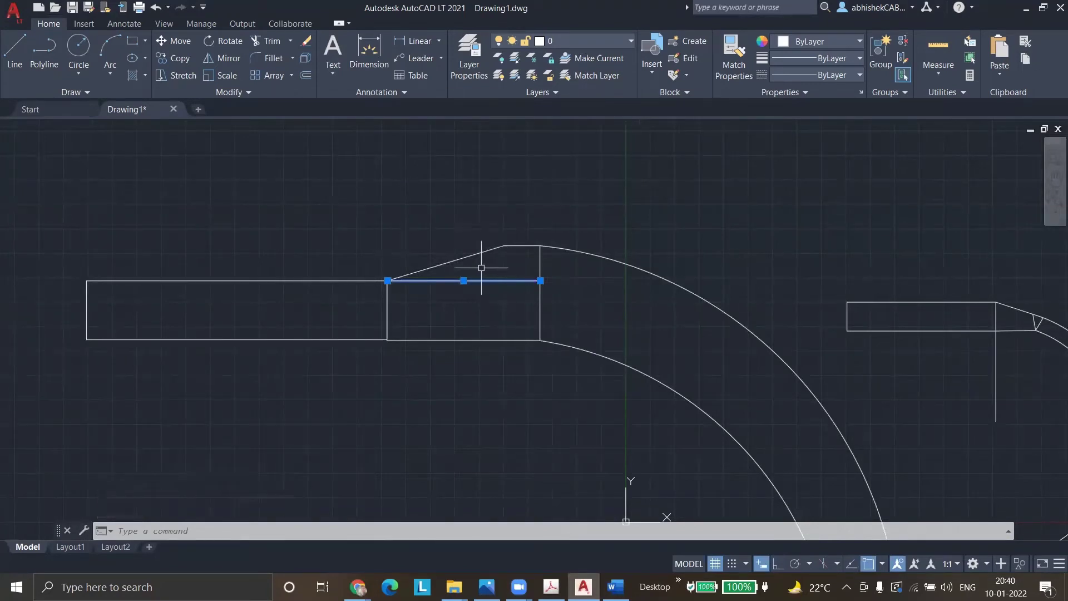
scroll(430, 265, "up", 2)
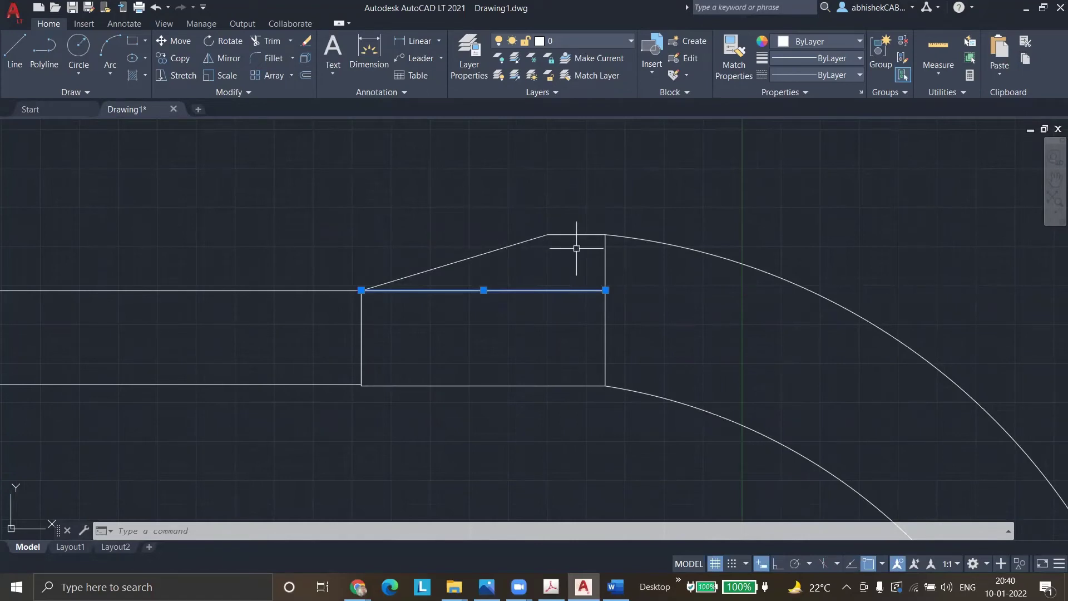
scroll(576, 248, "down", 4)
scroll(572, 240, "up", 2)
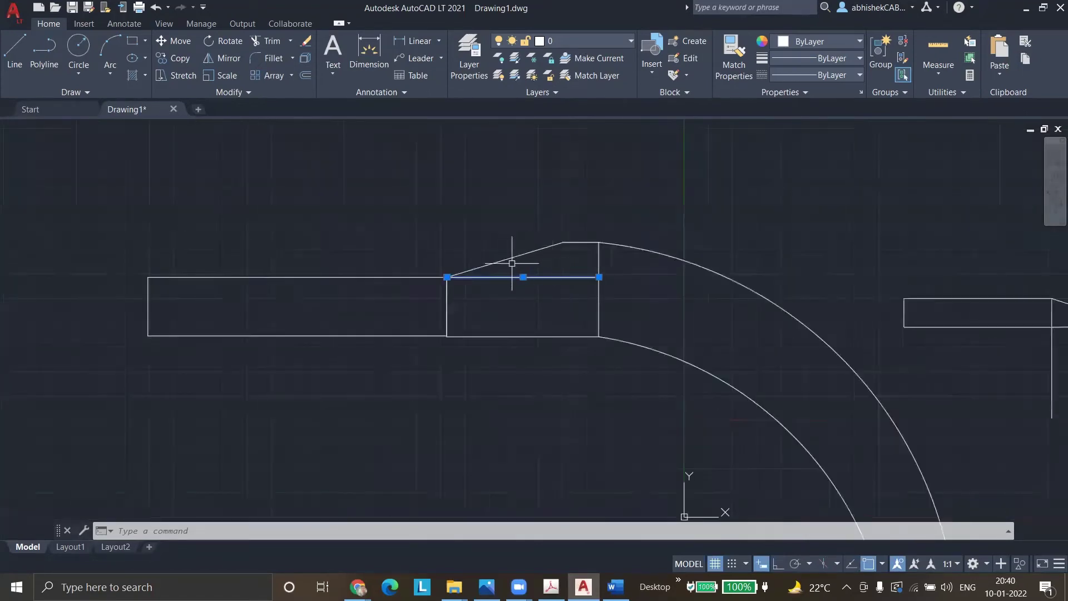
scroll(520, 259, "up", 4)
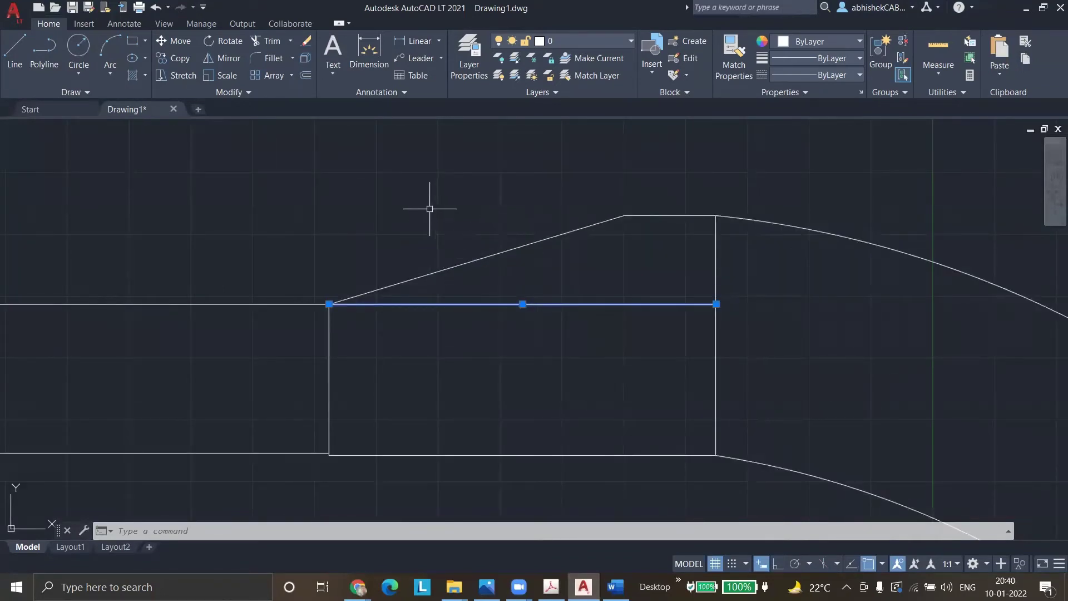
scroll(430, 209, "down", 2)
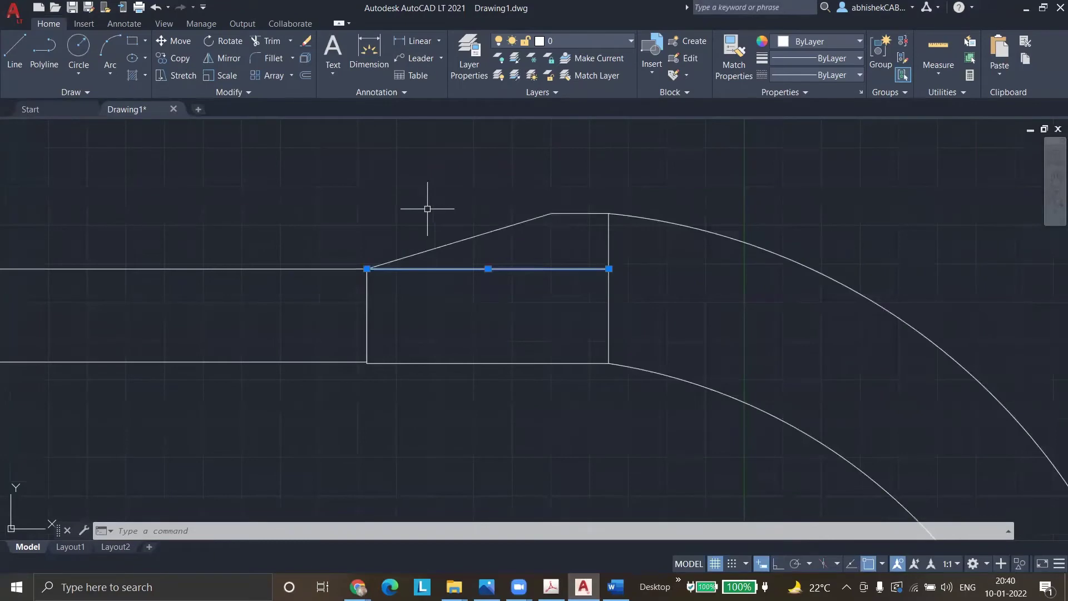
scroll(390, 200, "down", 2)
key("Escape")
scroll(663, 174, "down", 2)
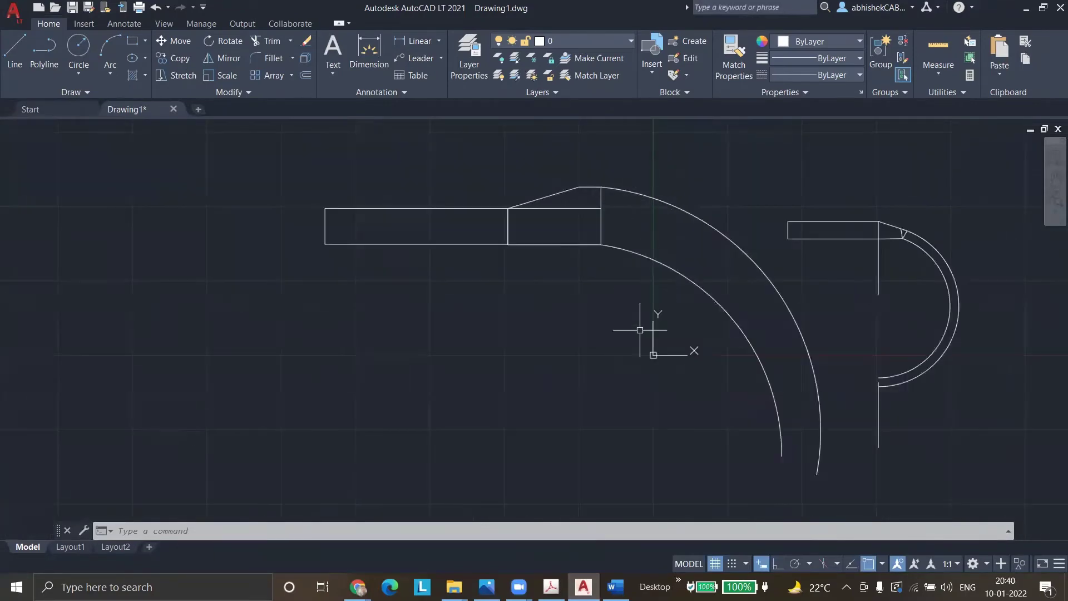
scroll(551, 305, "up", 2)
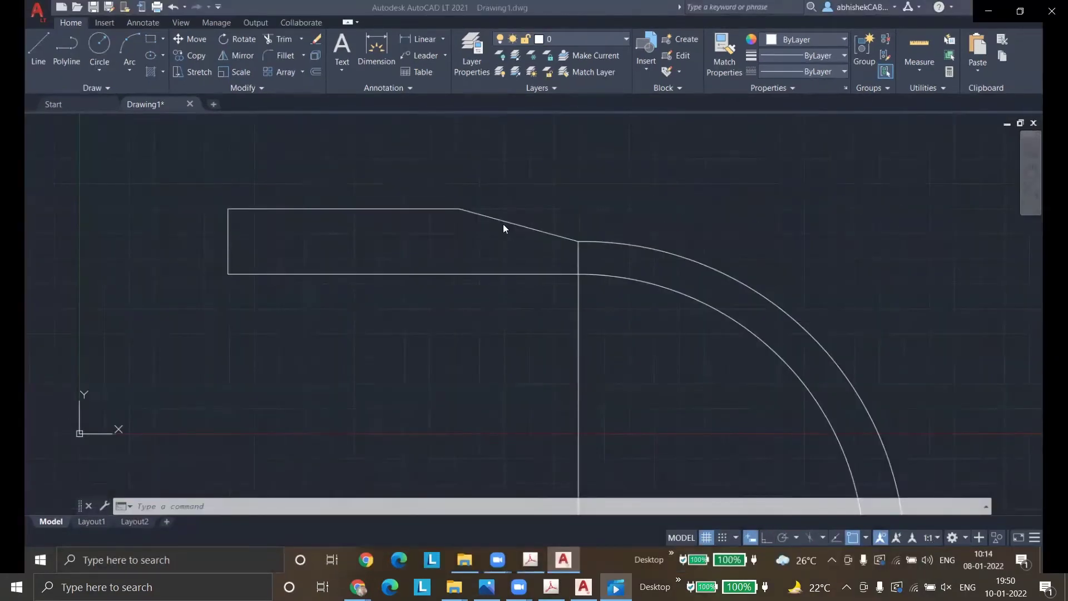
- Switch the tapered pipe-bend reference video to fullscreen playback
mouse_move(668, 404)
mouse_move(550, 376)
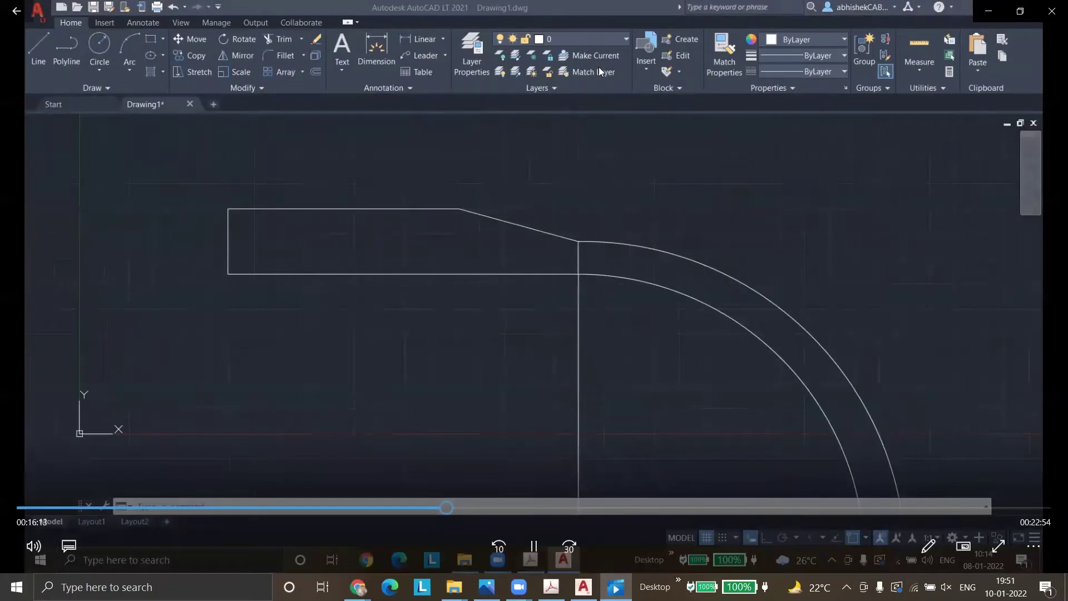
double_click(788, 252)
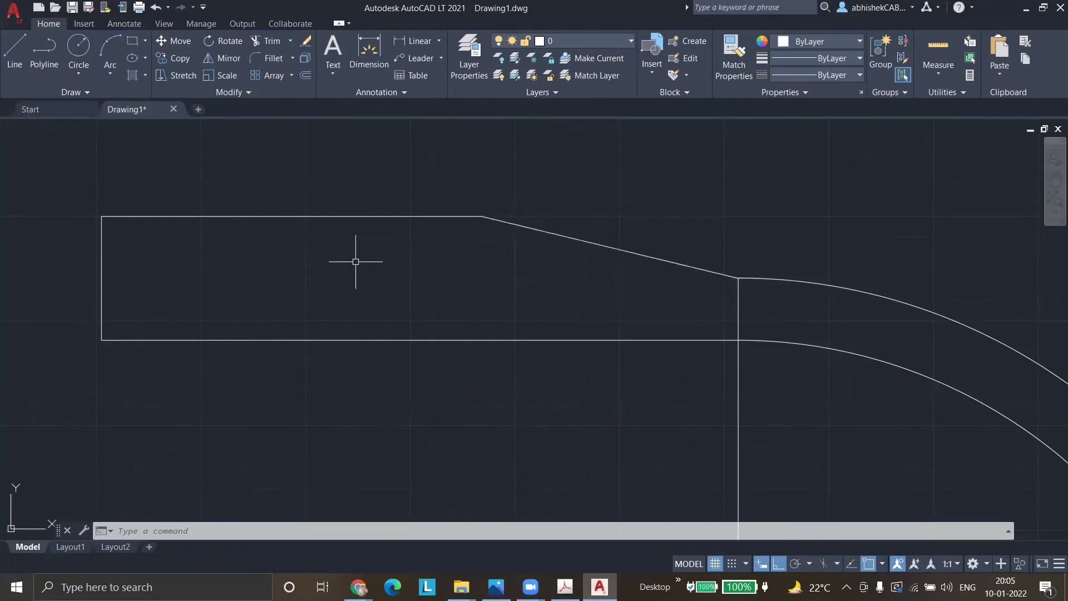
- Select the tapered straight-section outline and add both bend arcs with a crossing window
left_click(349, 215)
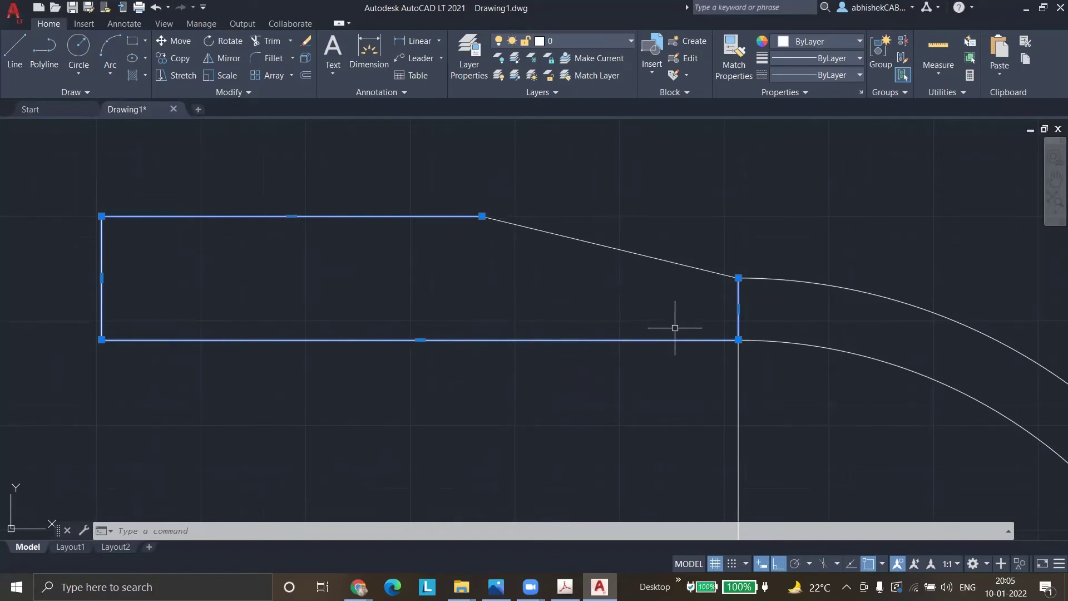
scroll(378, 220, "down", 1)
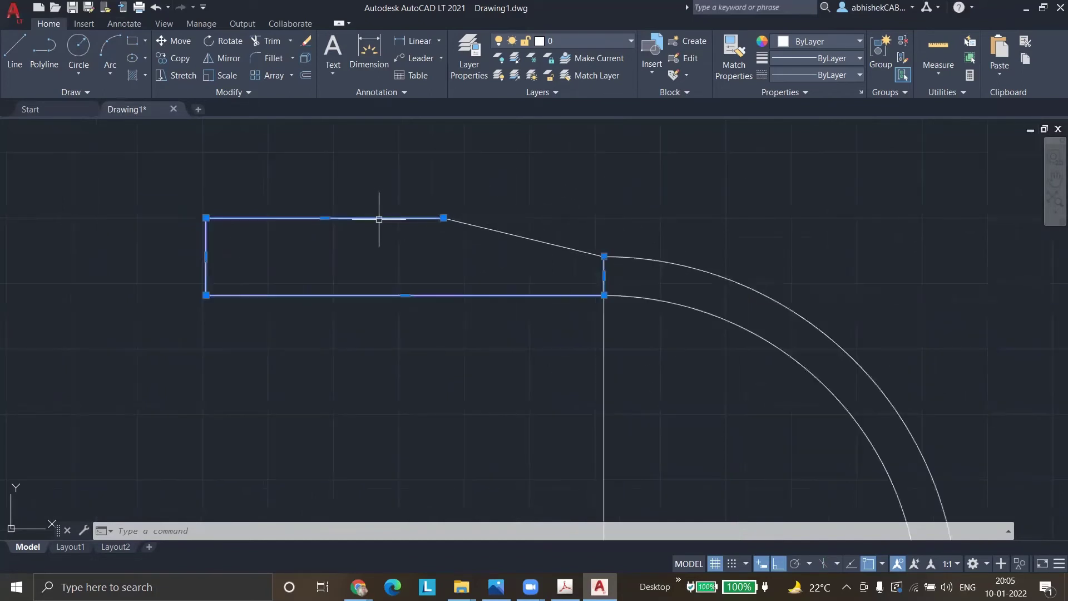
scroll(676, 201, "up", 2)
scroll(500, 217, "down", 3)
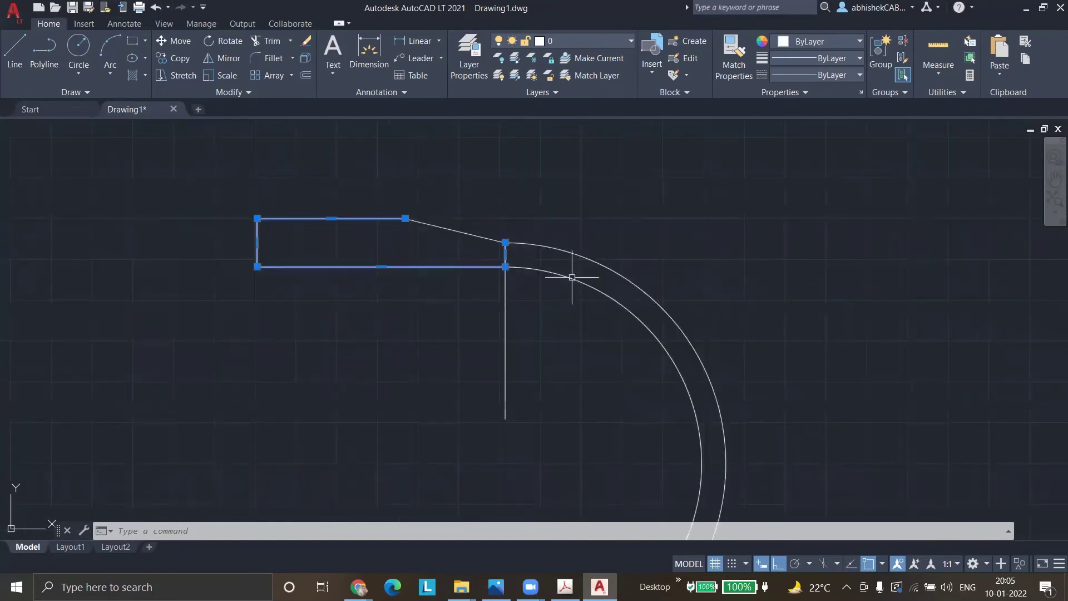
left_click(573, 322)
left_click(545, 226)
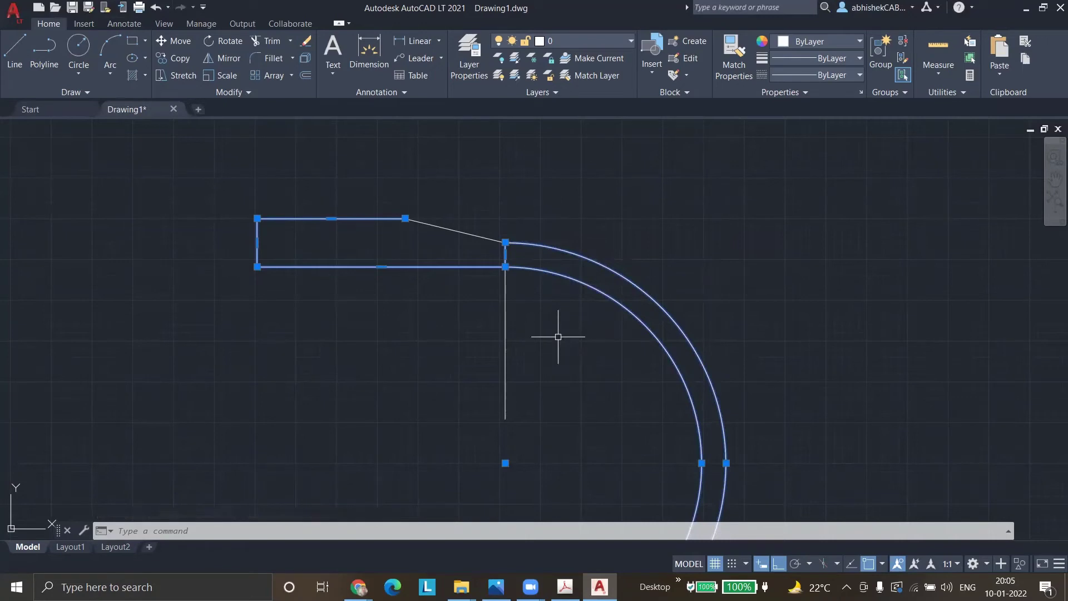
- Try moving the whole selection, then the two arcs alone with Ortho off, cancelling both moves
type("M")
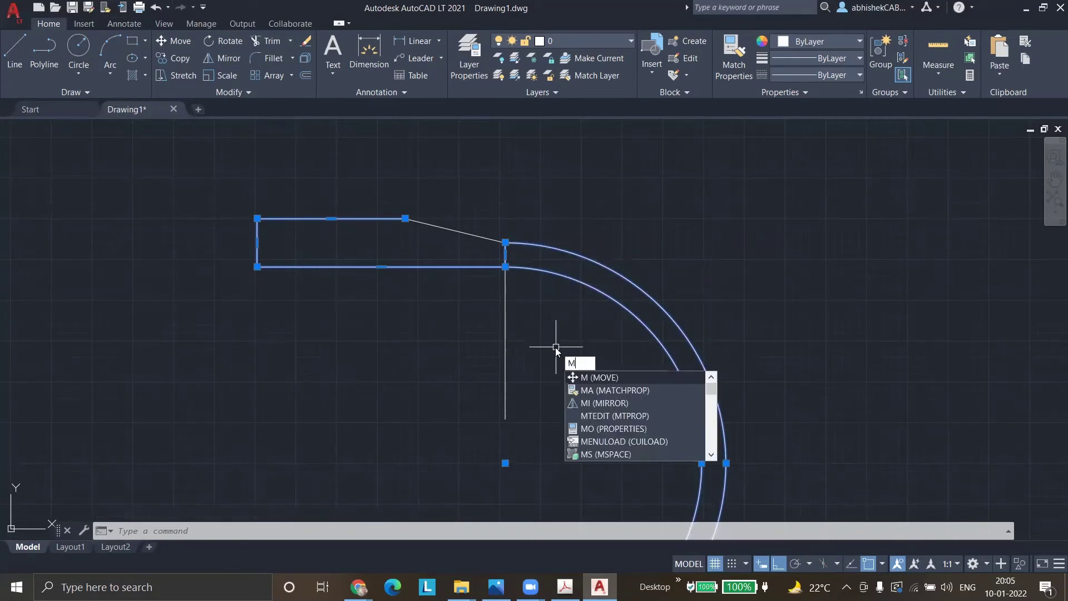
key("Return")
left_click(556, 346)
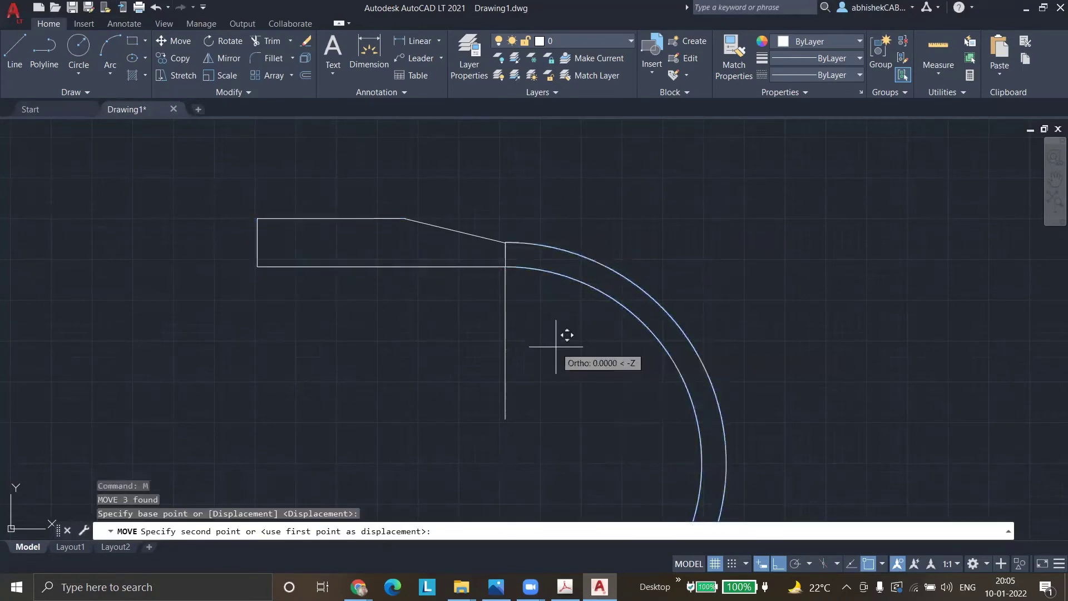
key("Escape")
left_click(587, 381)
left_click(532, 216)
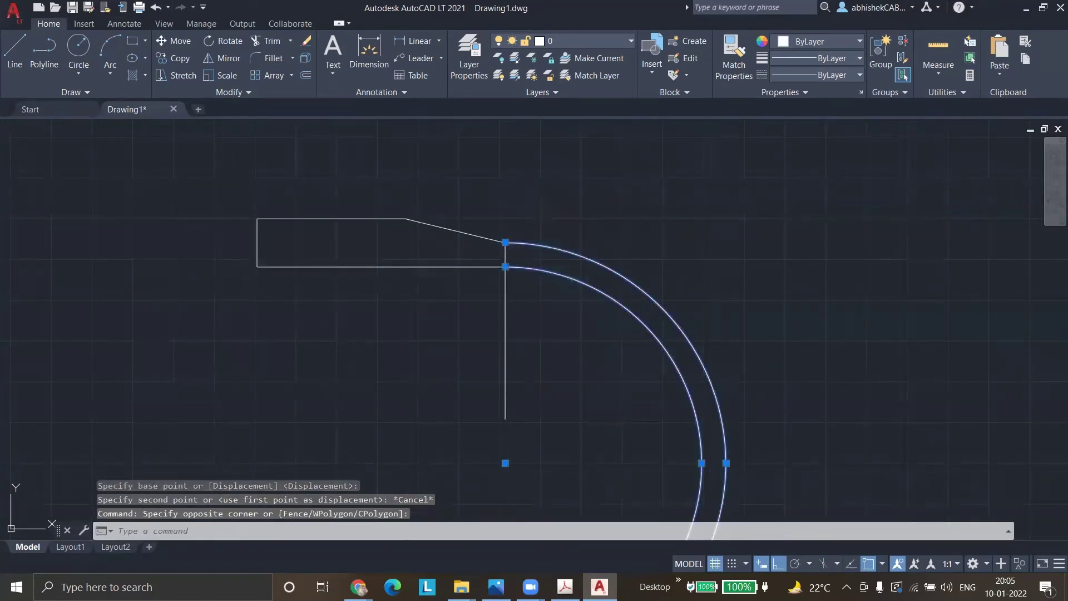
type("m")
key("Return")
left_click(588, 408)
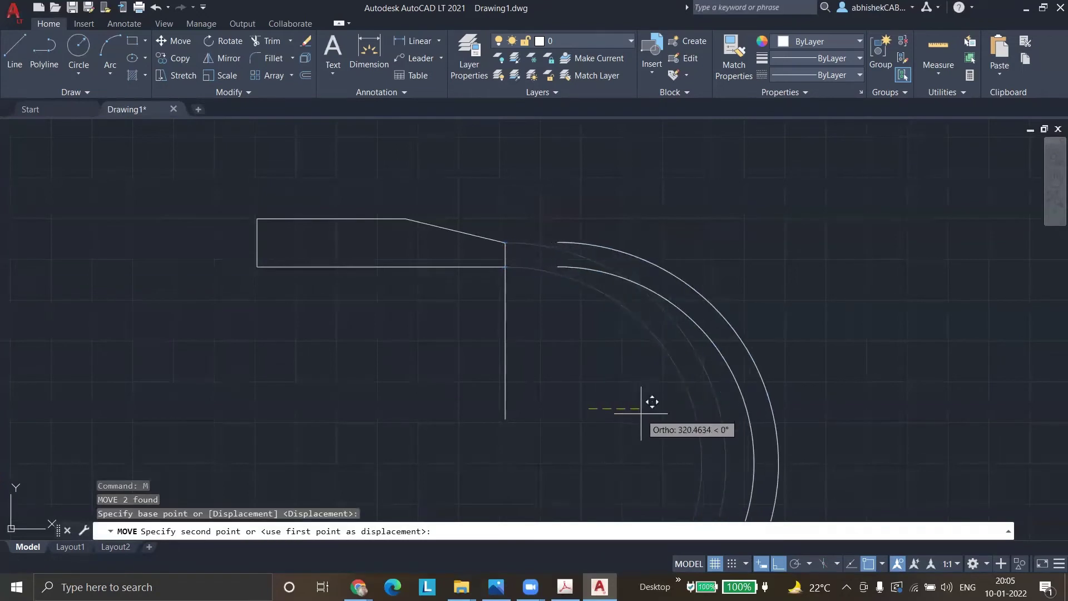
key("F8")
key("F8")
key("Escape")
scroll(551, 219, "up", 2)
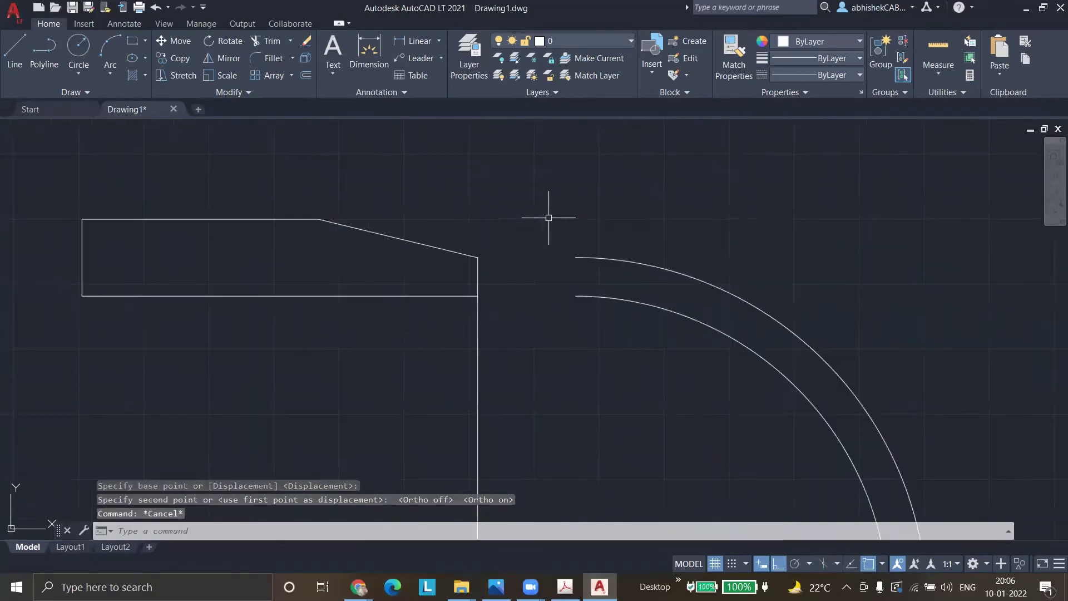
- Draw a small connecting rectangle from the slant's end to the lower arc's start
left_click(134, 42)
left_click(575, 295)
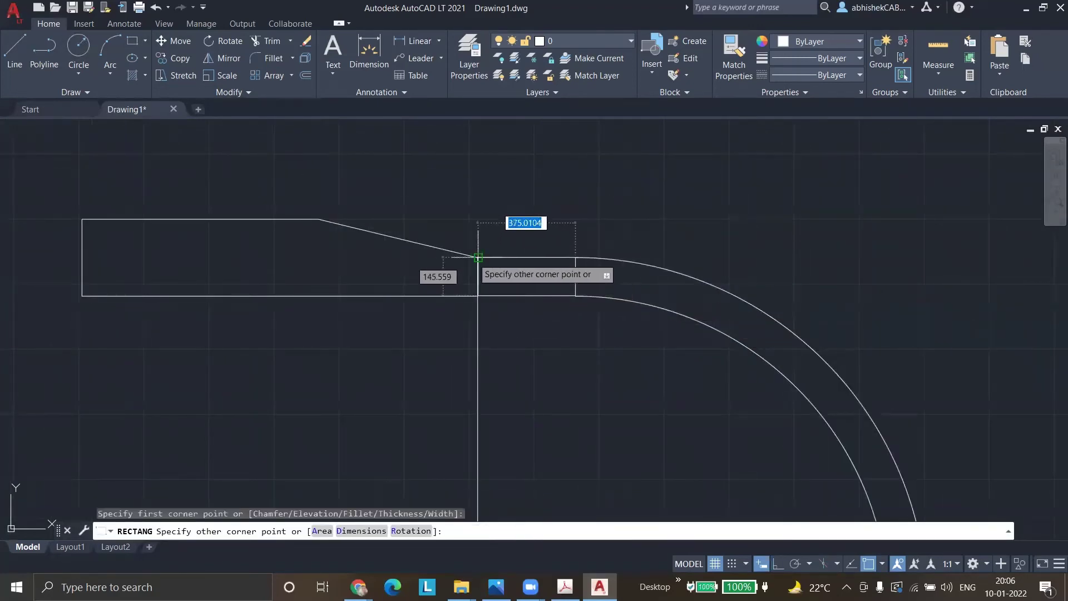
left_click(478, 257)
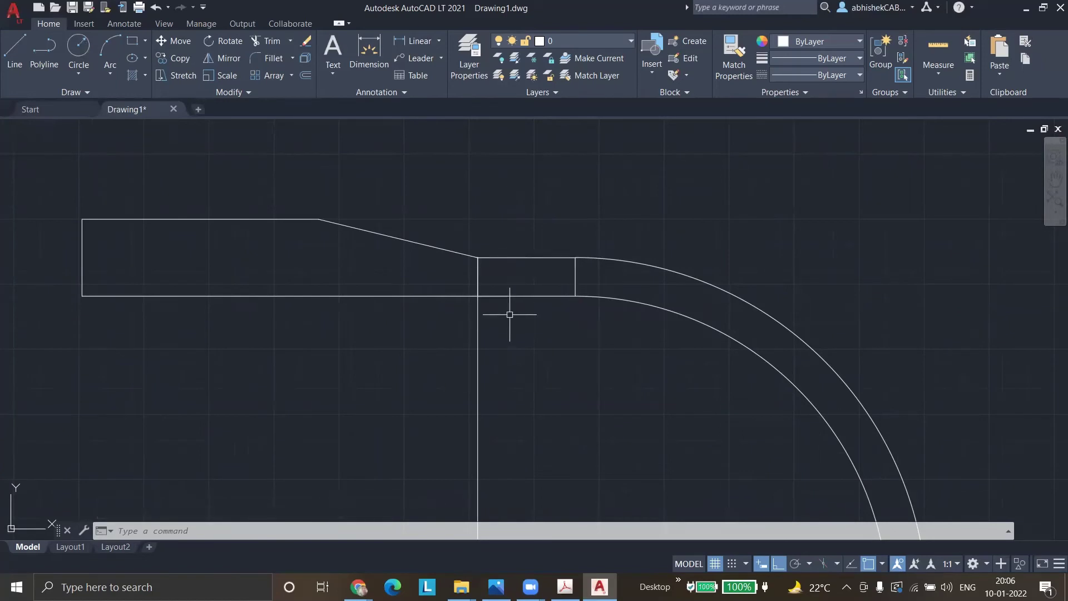
scroll(517, 273, "up", 2)
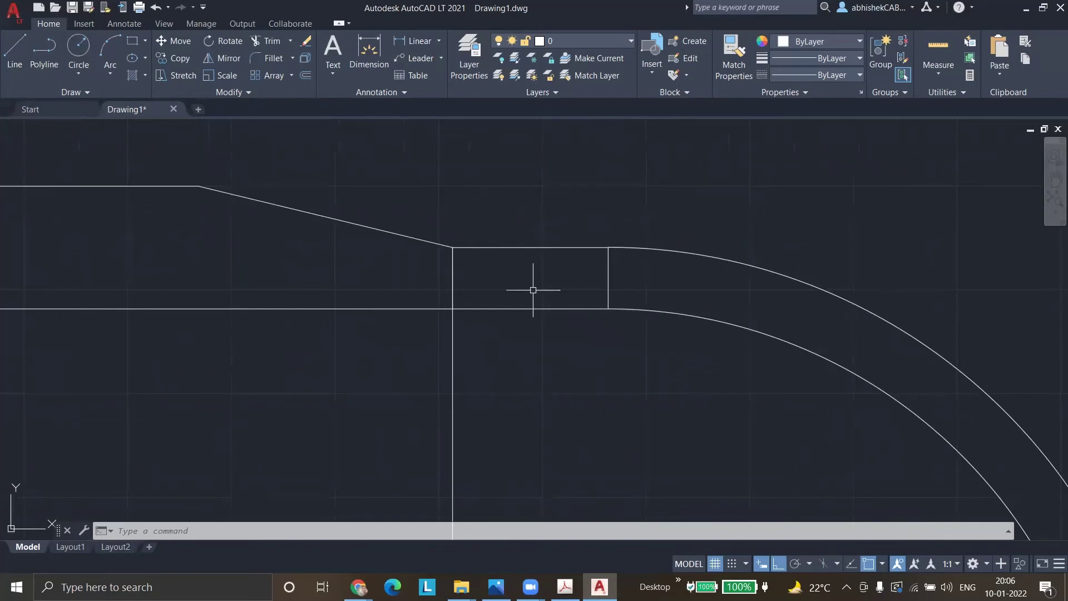
scroll(578, 206, "down", 2)
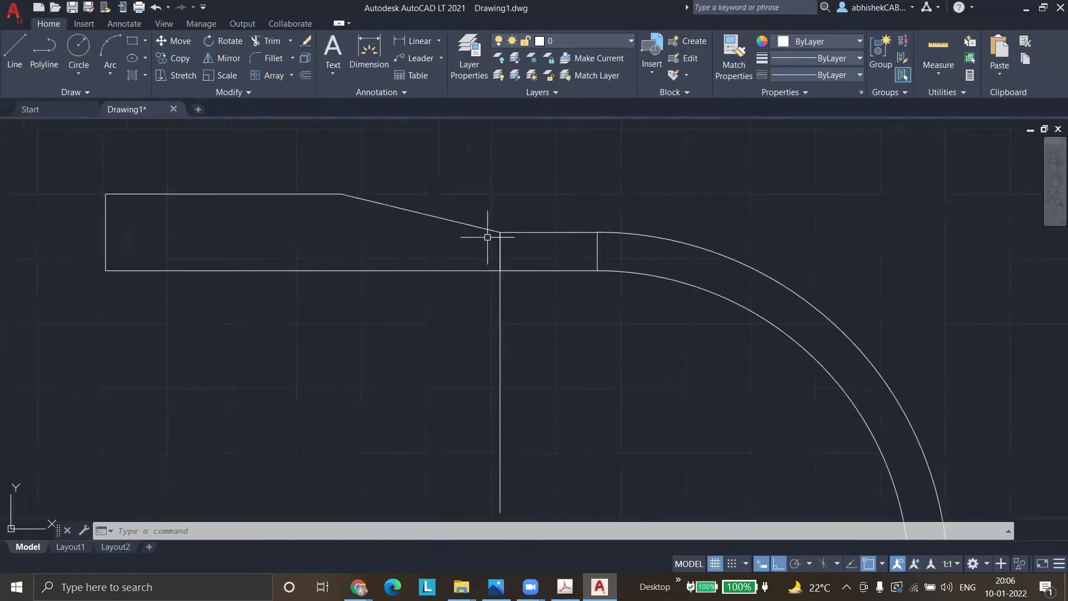
- Stretch the small rectangle's top edge up to the straight section's top, then undo the edits
left_click(533, 233)
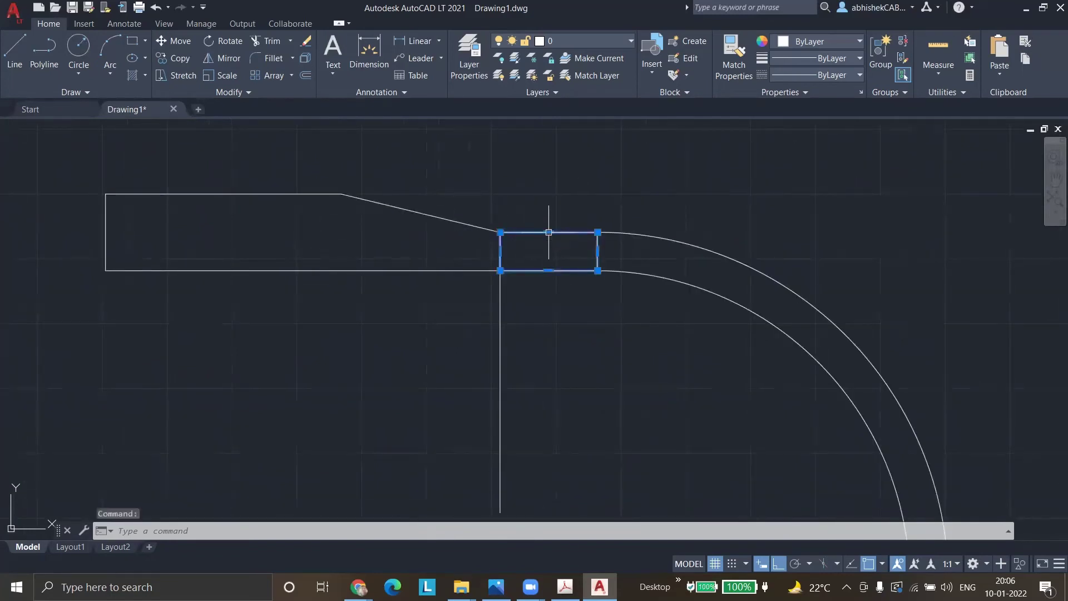
left_click(548, 232)
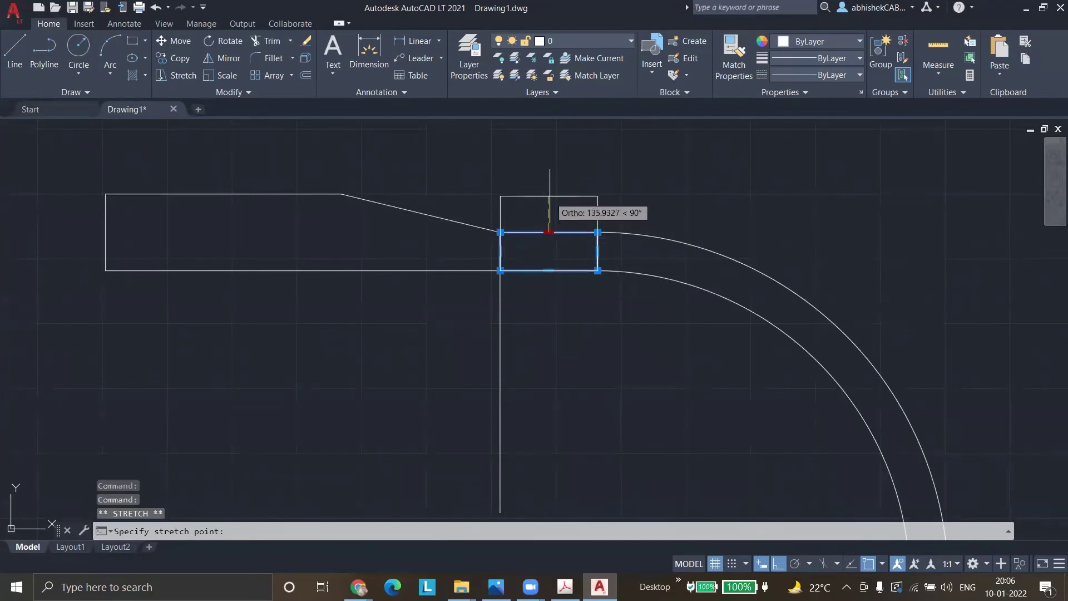
left_click(549, 197)
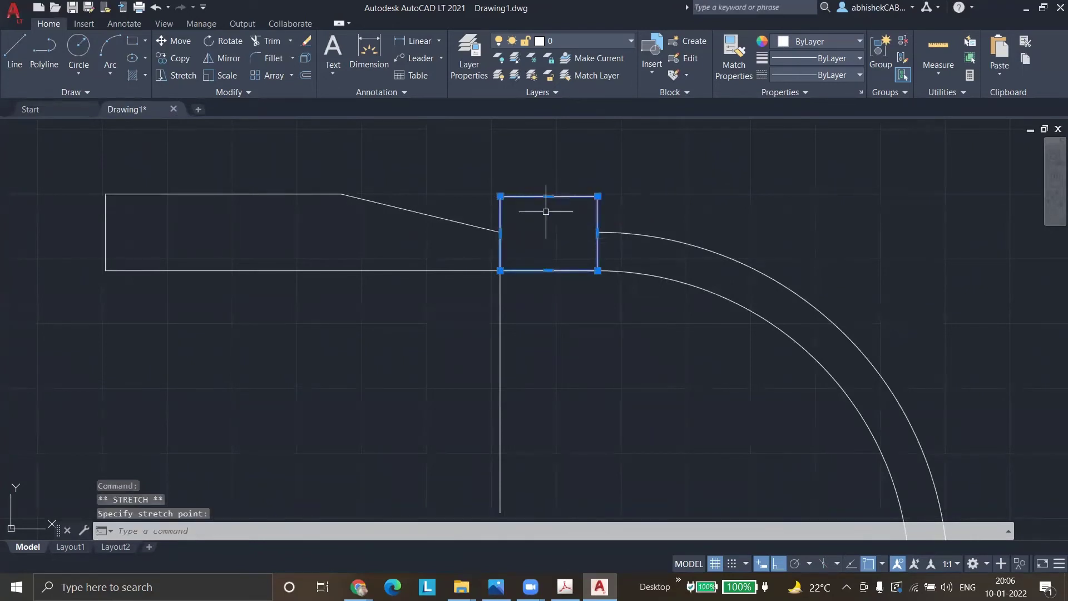
left_click(287, 193)
left_click(341, 194)
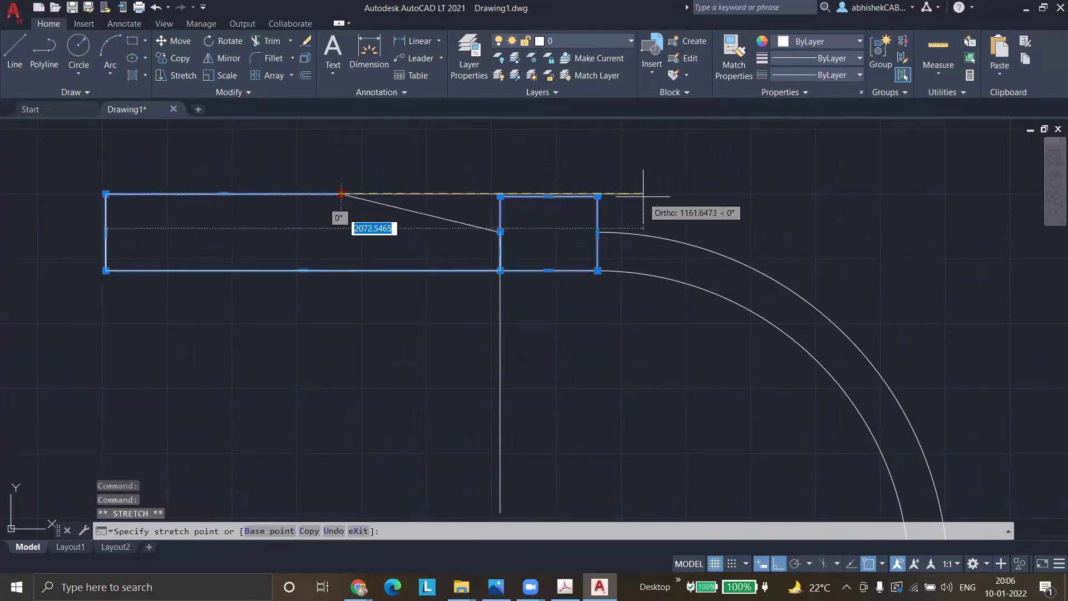
key("Escape")
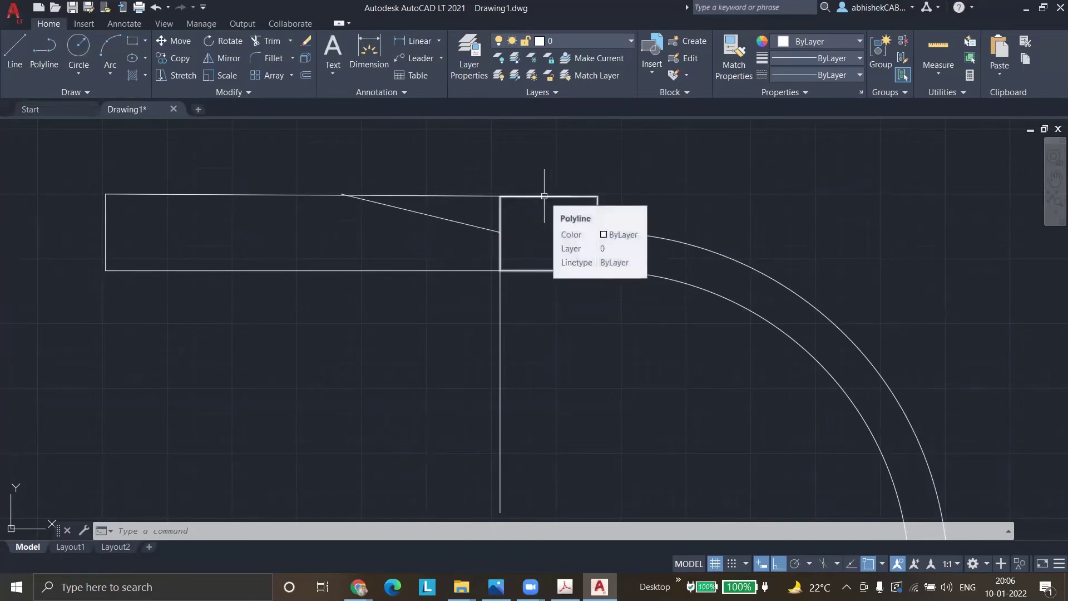
key("Escape")
key("Escape")
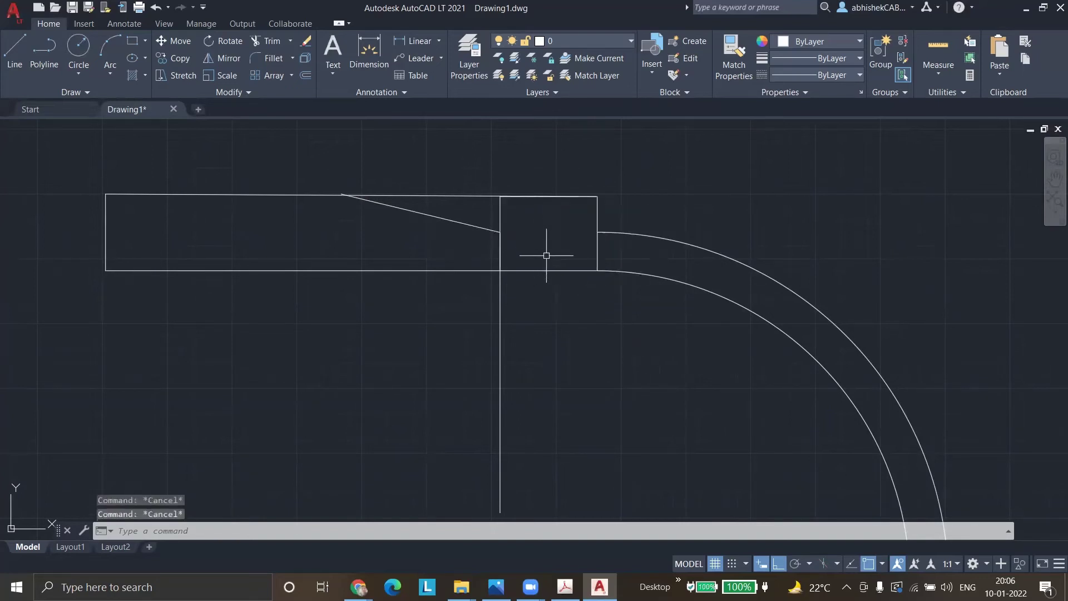
key("ctrl+z")
key("ctrl+z")
key("ctrl+z")
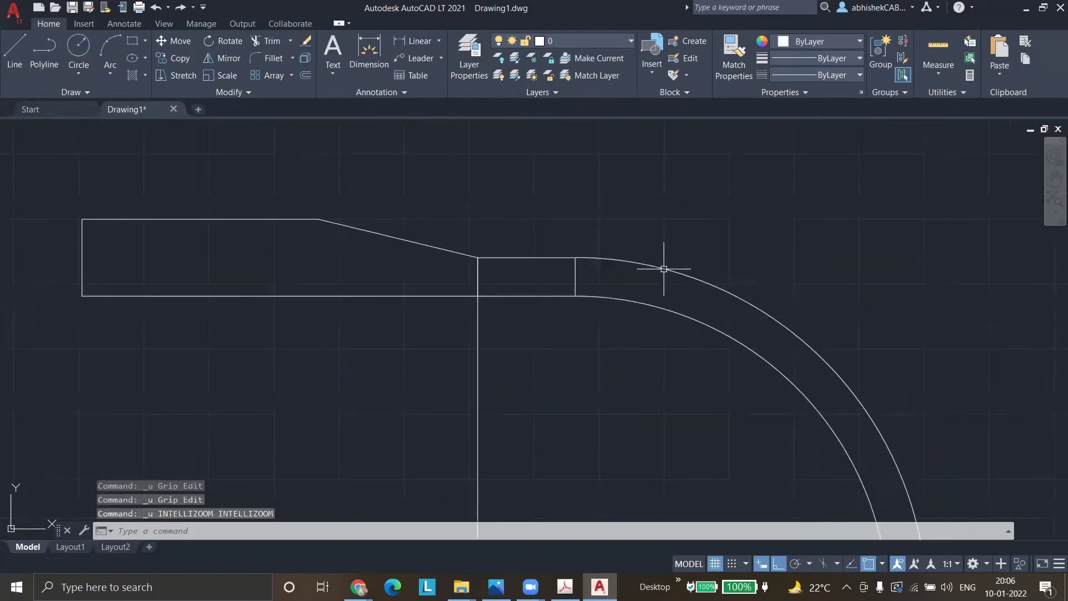
- Undo the small rectangle's creation and window-select both bend arcs
key("ctrl+z")
key("ctrl+z")
key("ctrl+z")
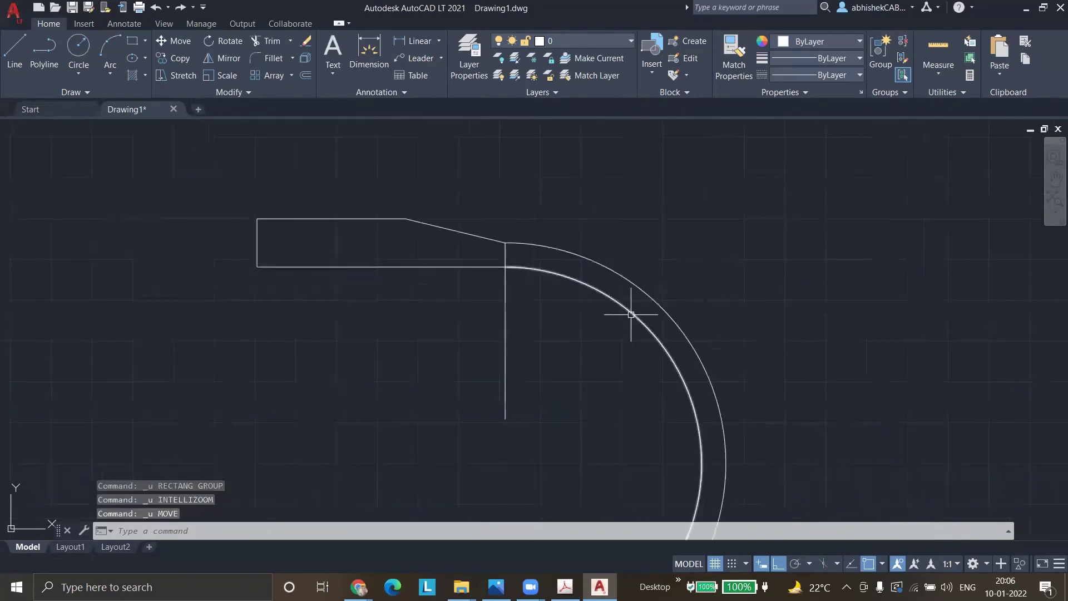
scroll(466, 203, "up", 2)
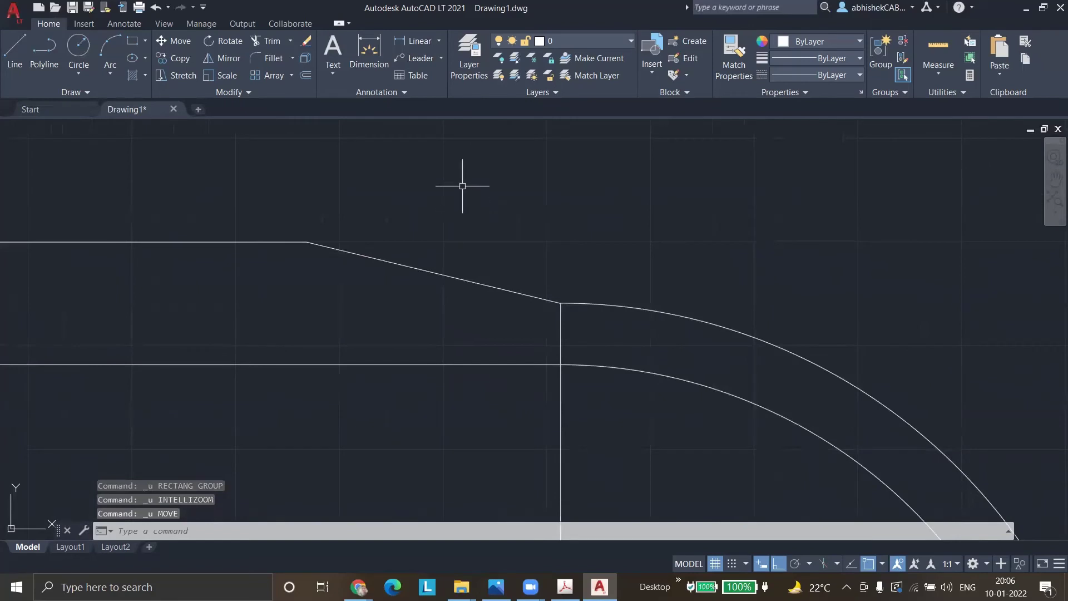
scroll(472, 168, "down", 2)
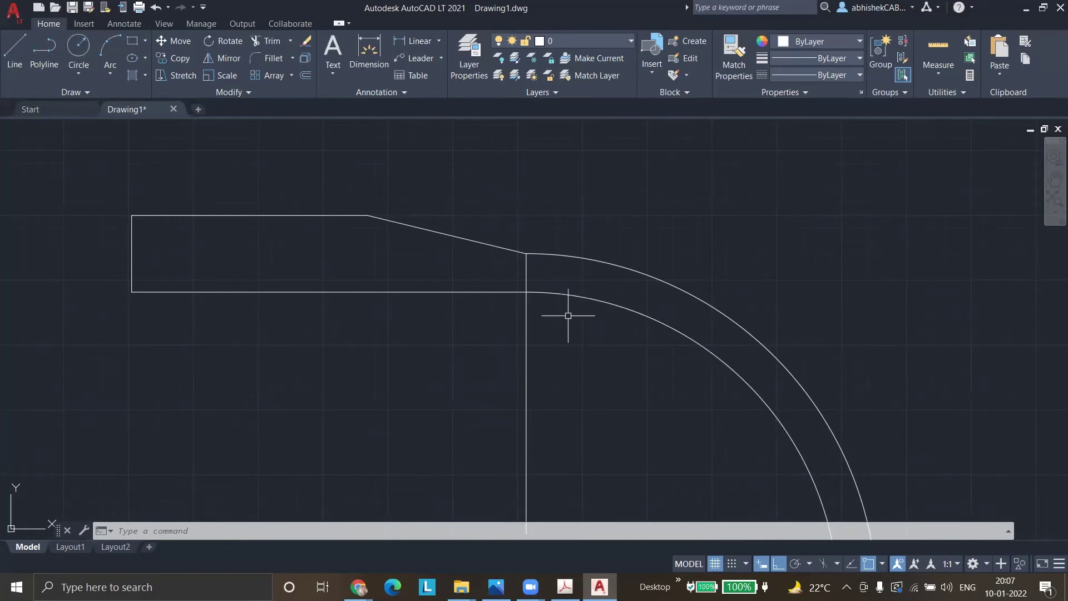
left_click(591, 330)
left_click(565, 228)
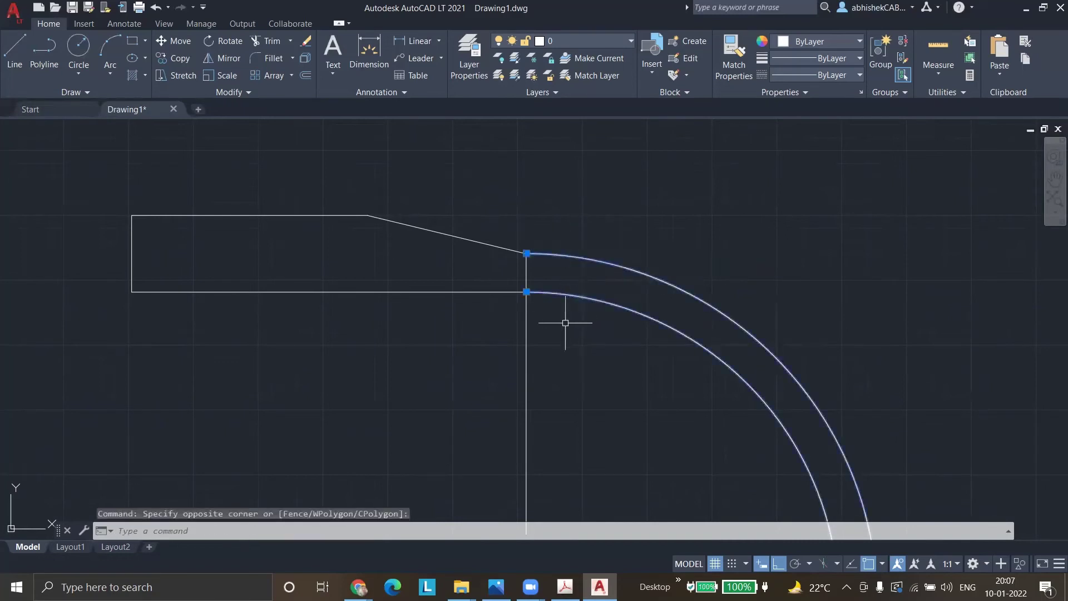
key("Escape")
- Try stretching the straight rectangle's top-right corner, cancelling selections of the arcs and sloped line
left_click(318, 215)
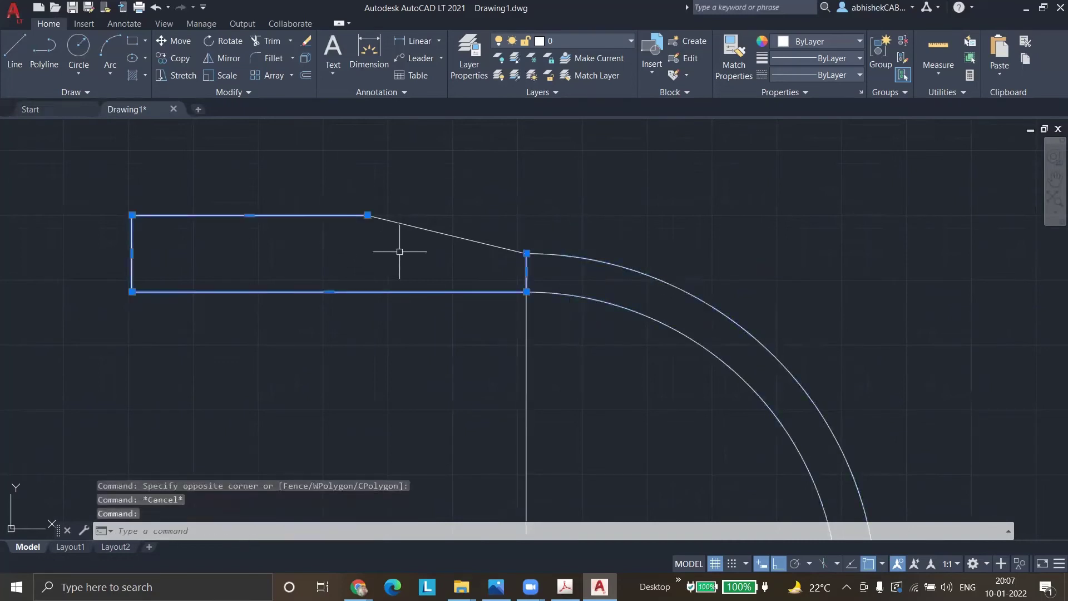
left_click(367, 216)
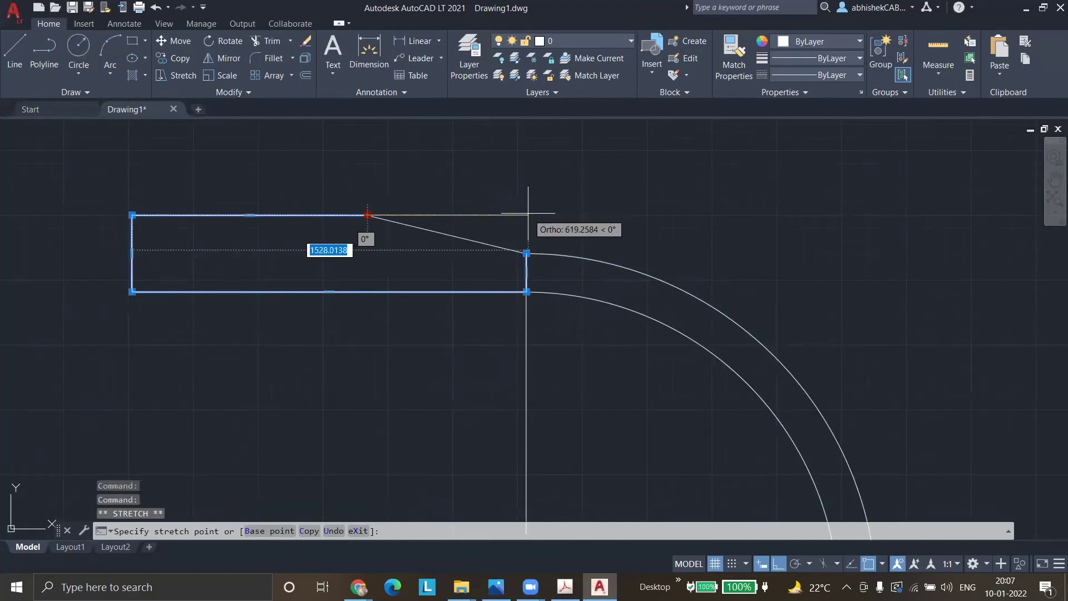
key("Escape")
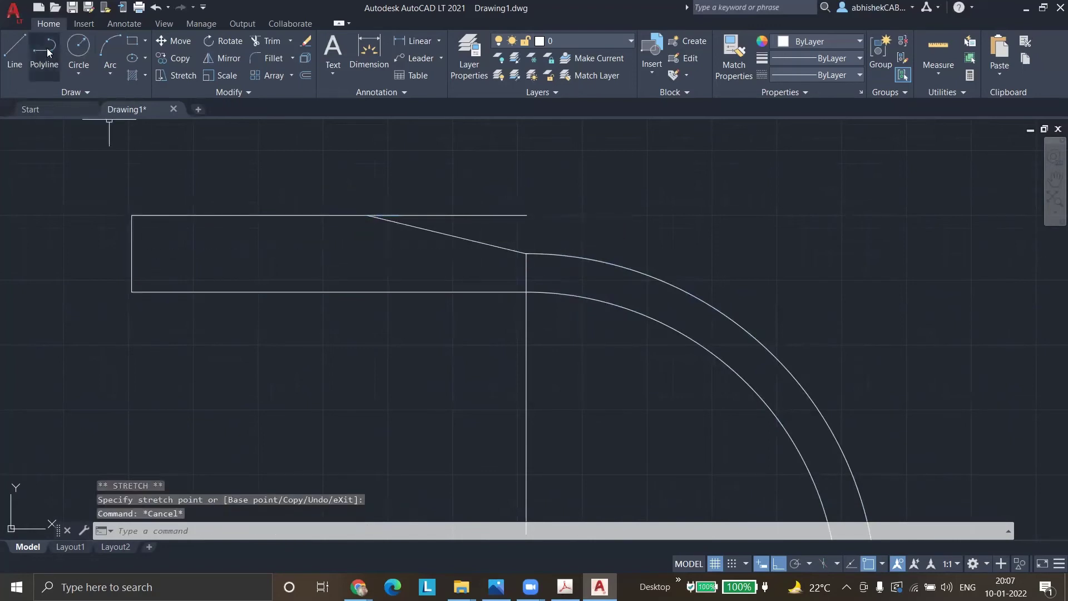
left_click(527, 269)
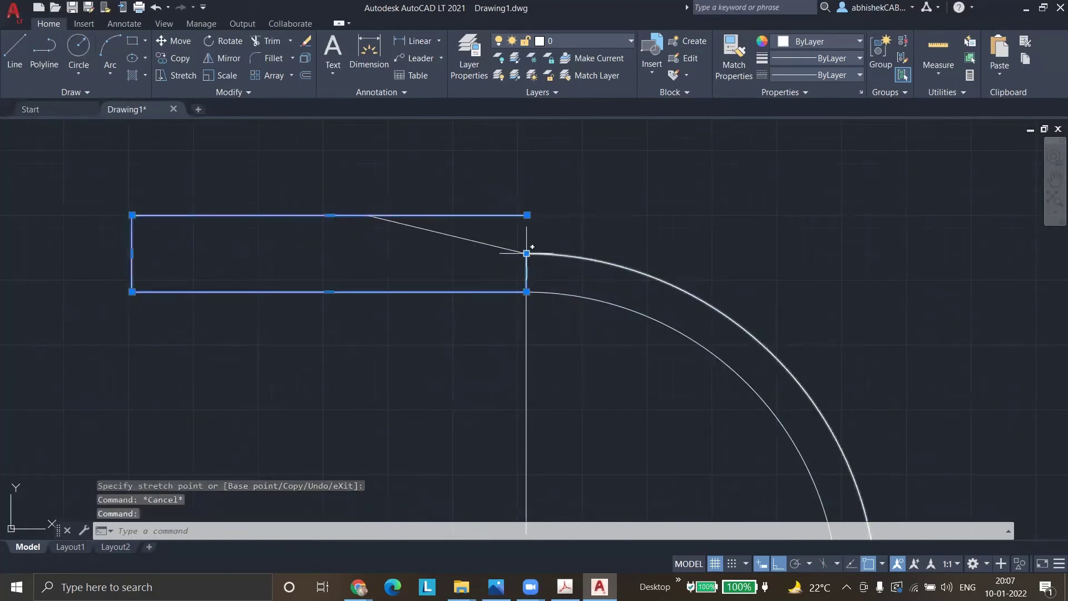
left_click(527, 215)
key("Escape")
left_click(625, 333)
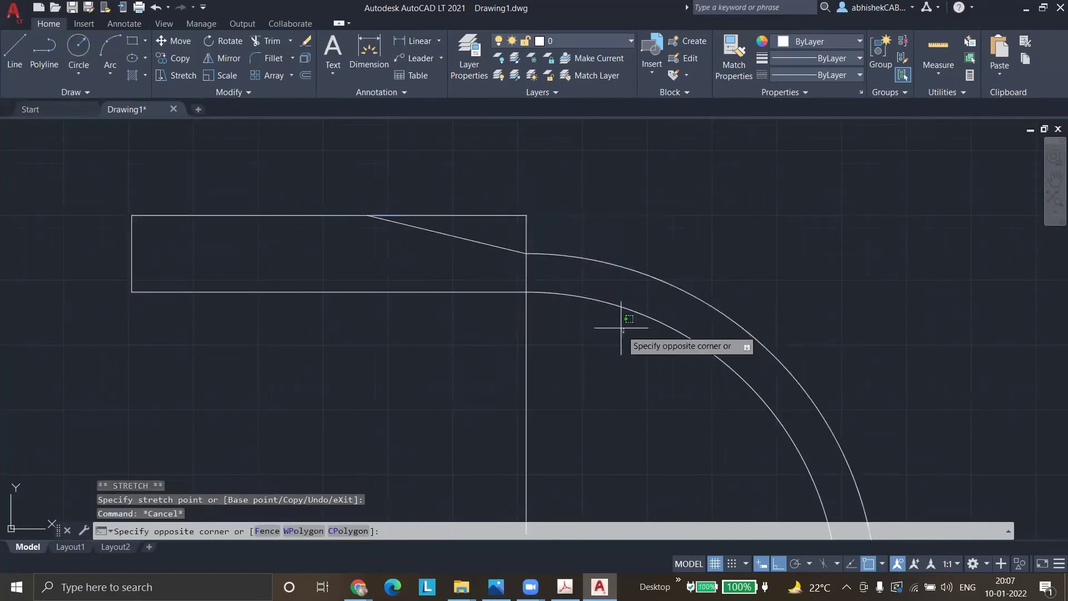
left_click(590, 233)
key("Escape")
left_click(470, 238)
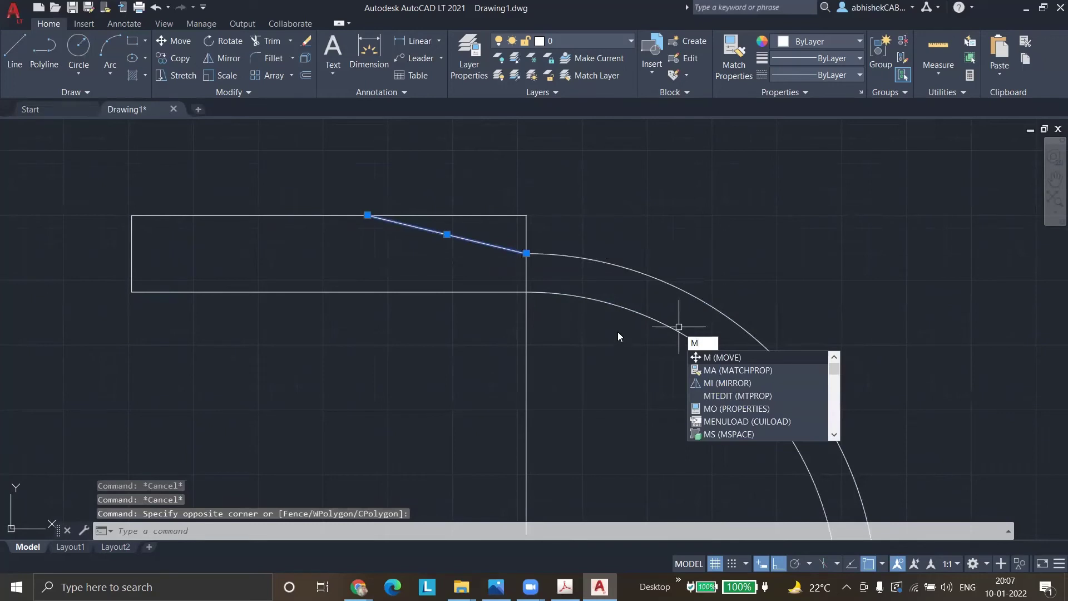
key("Escape")
- Move both bend arcs up to the rectangle's right end and erase the sloped line
left_click(590, 316)
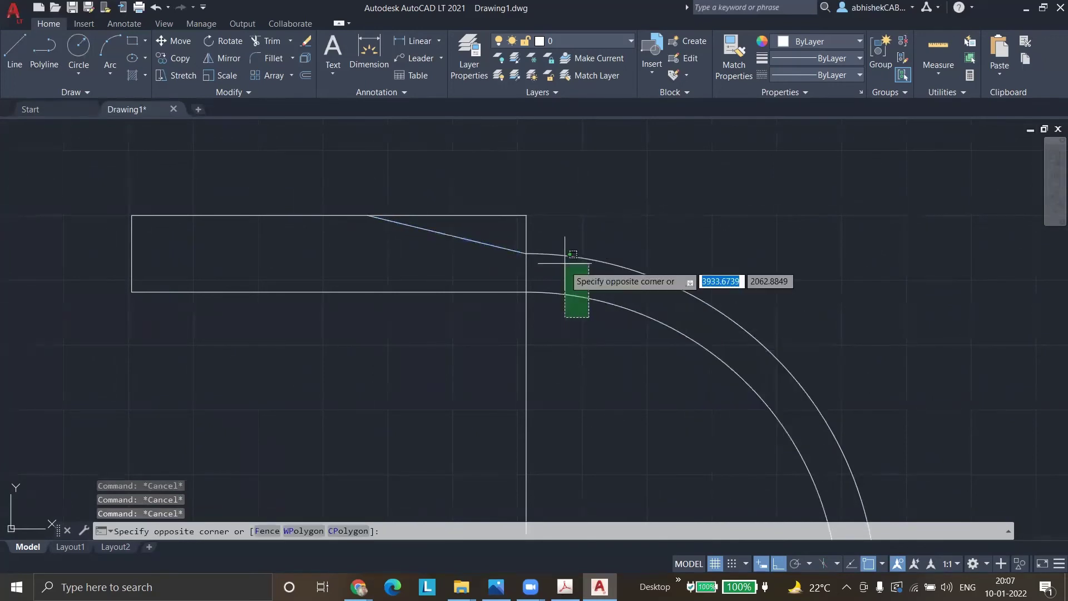
left_click(564, 245)
type("m")
key("Return")
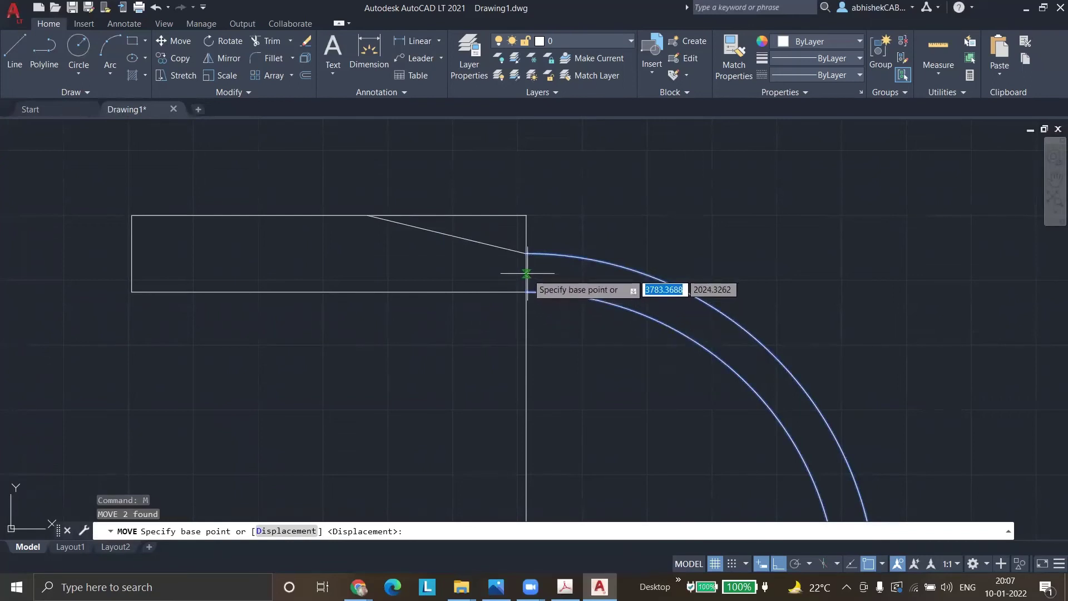
left_click(527, 274)
left_click(526, 252)
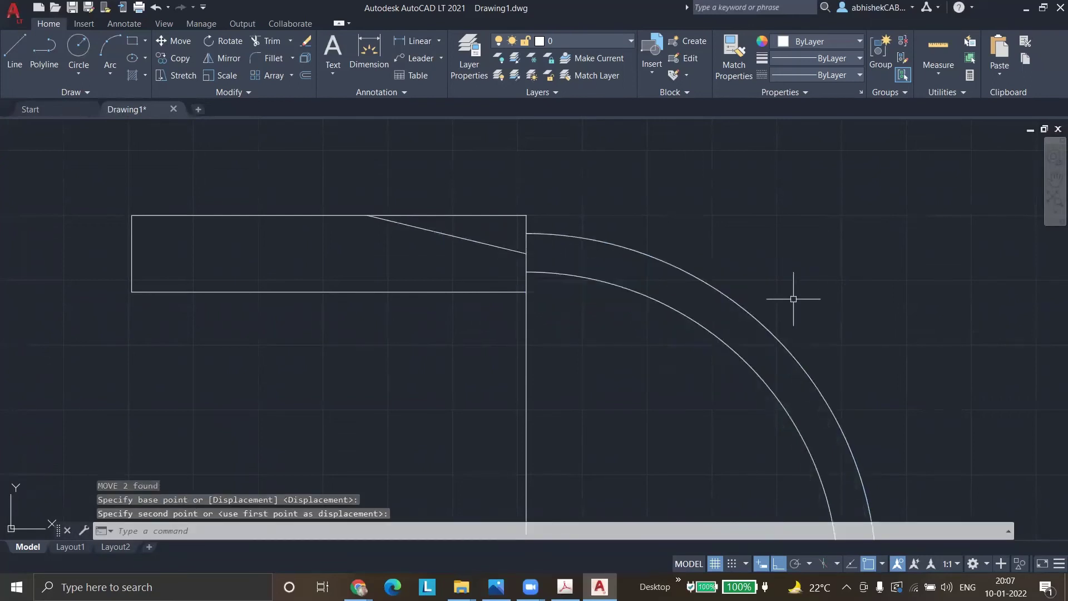
key("Escape")
left_click(496, 246)
key("Delete")
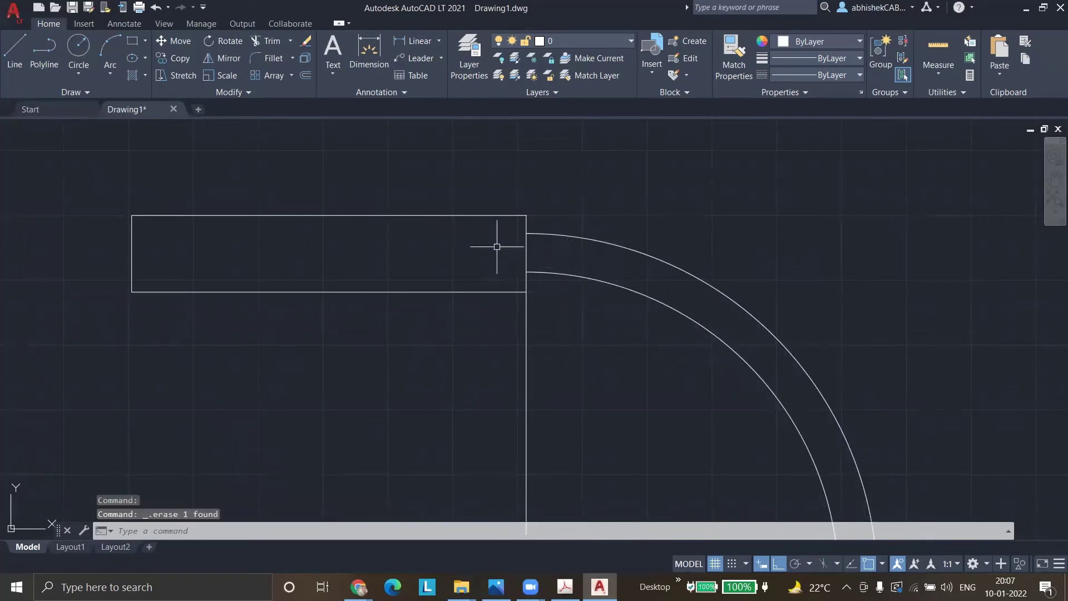
- Draw lines from the rectangle's lower-right and top-right corners to the inner and outer arcs
scroll(626, 221, "up", 2)
left_click(14, 50)
scroll(416, 285, "down", 2)
left_click(447, 316)
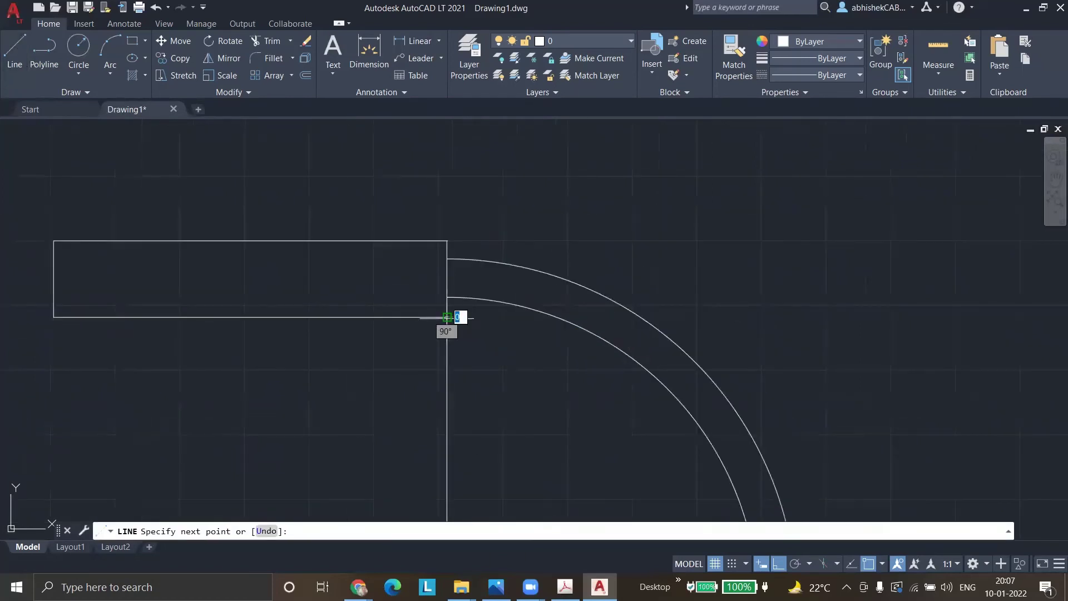
left_click(552, 316)
key("Escape")
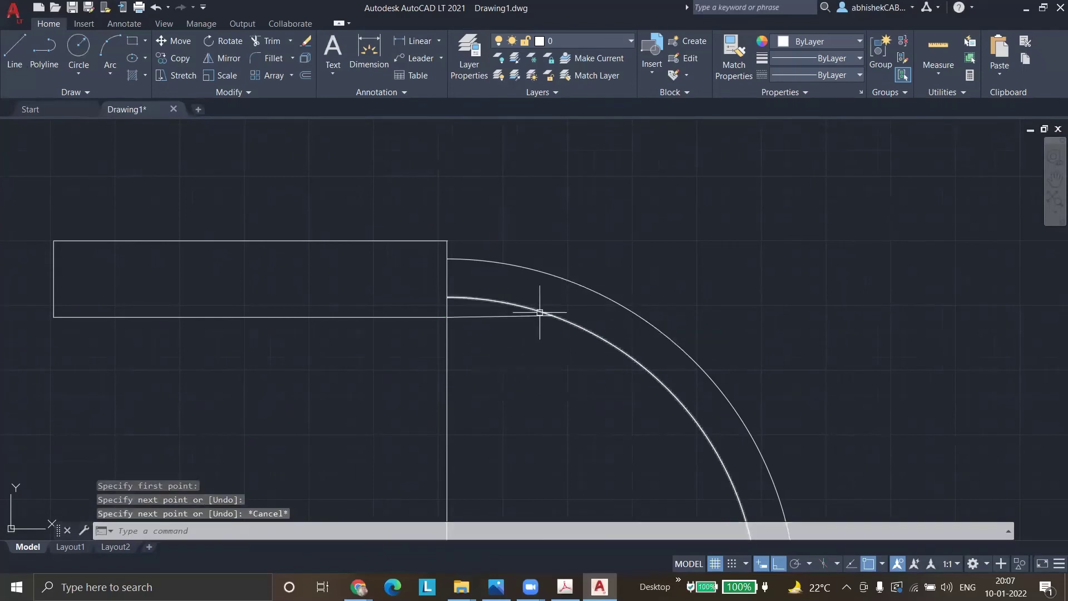
scroll(565, 321, "up", 2)
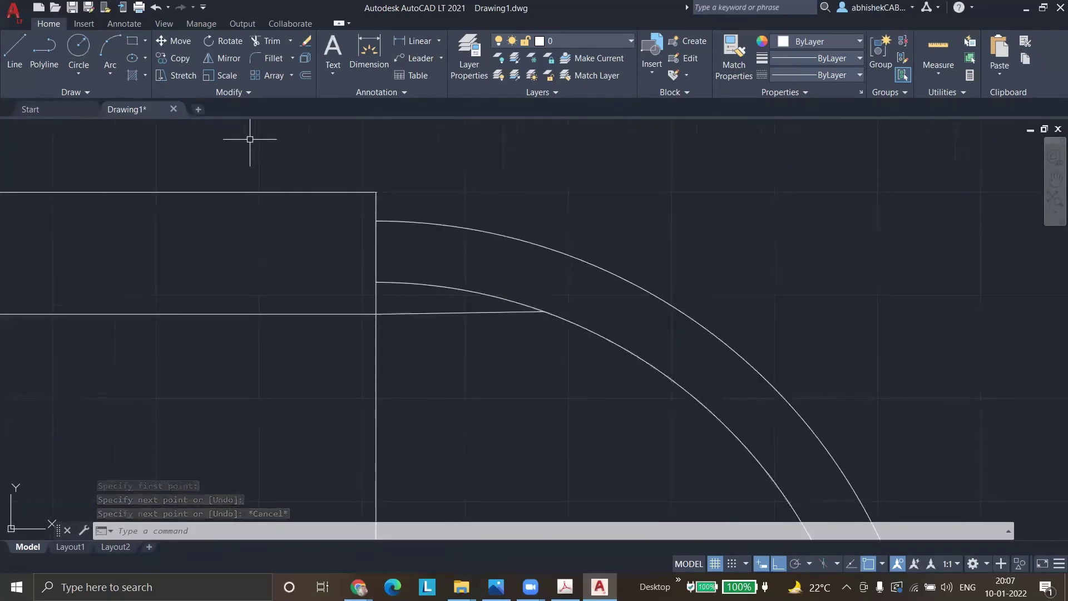
left_click(14, 53)
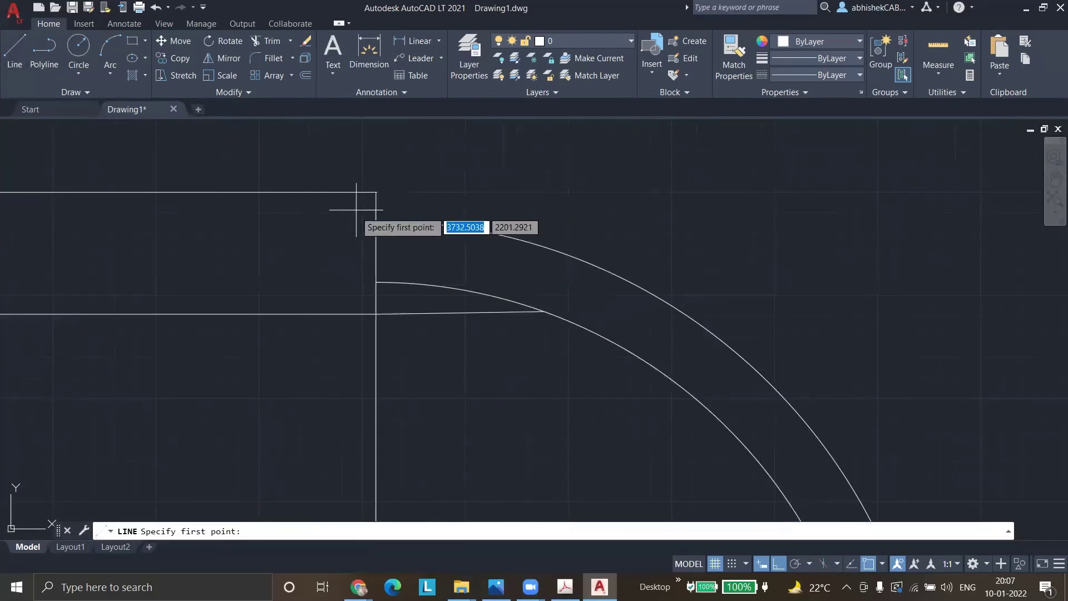
left_click(376, 191)
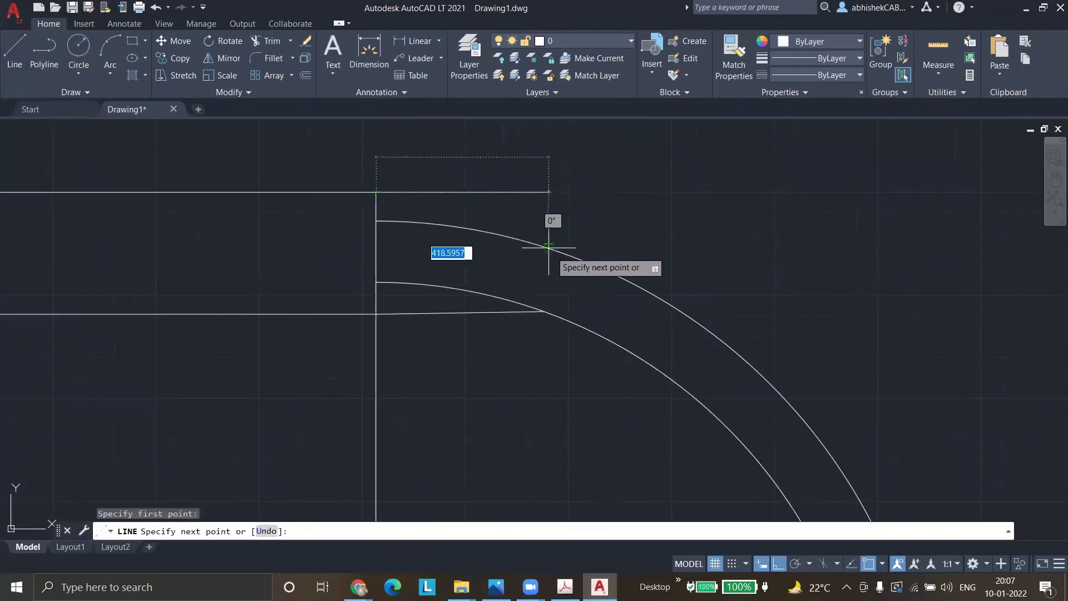
left_click(548, 248)
key("Escape")
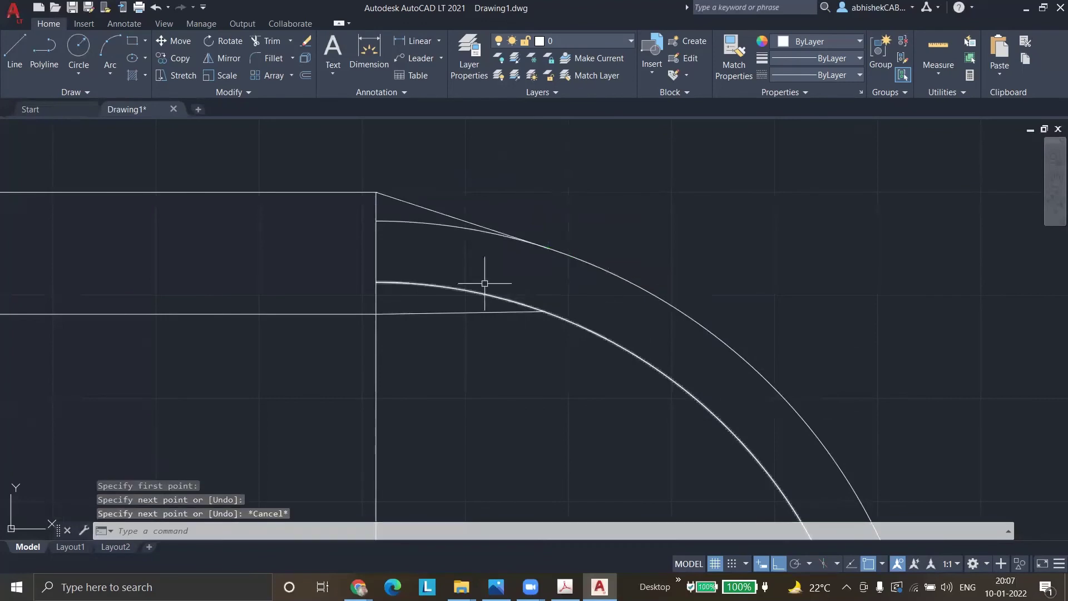
- Trim the outer and inner arc pieces left of the new connecting lines
scroll(425, 218, "up", 4)
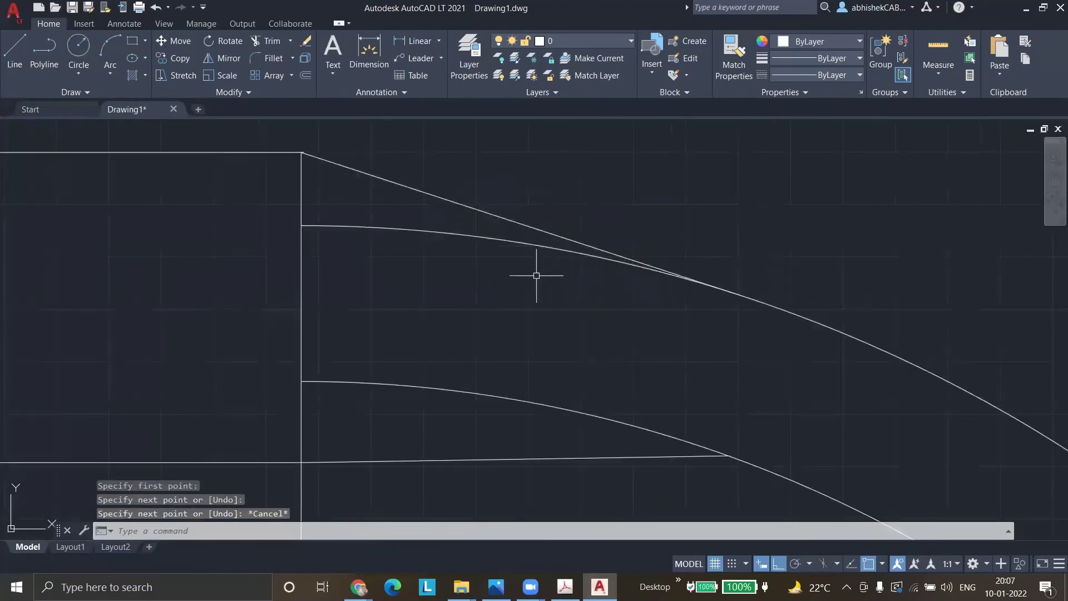
scroll(529, 276, "down", 2)
type("tr")
key("Return")
key("Escape")
key("Return")
left_click(490, 250)
left_click(498, 351)
scroll(472, 218, "down", 4)
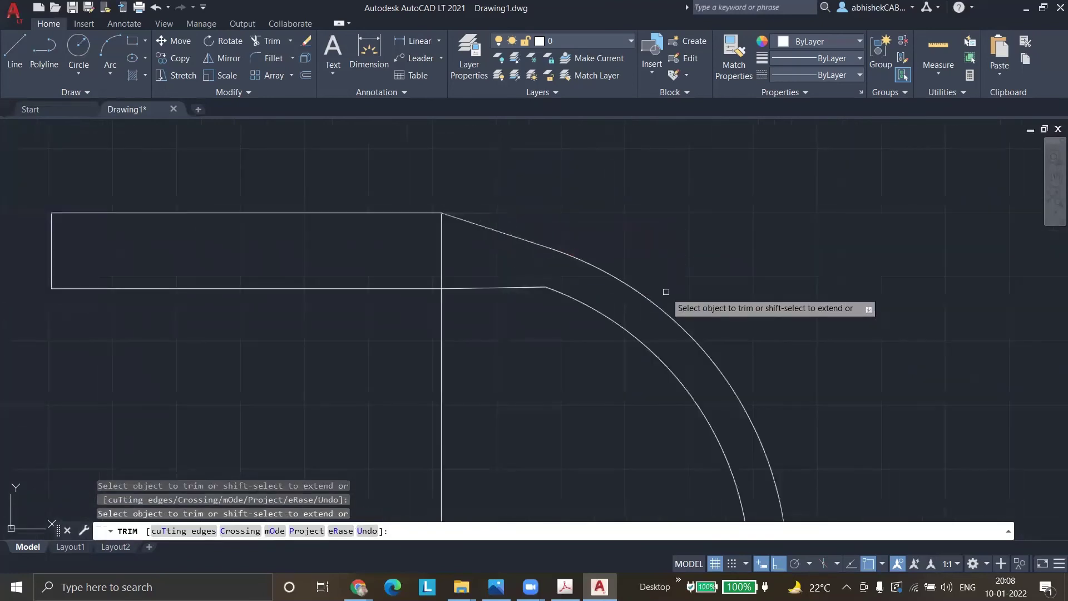
- Draw two short lines joining the lower edges to the upper edge at the bend's start
left_click(14, 53)
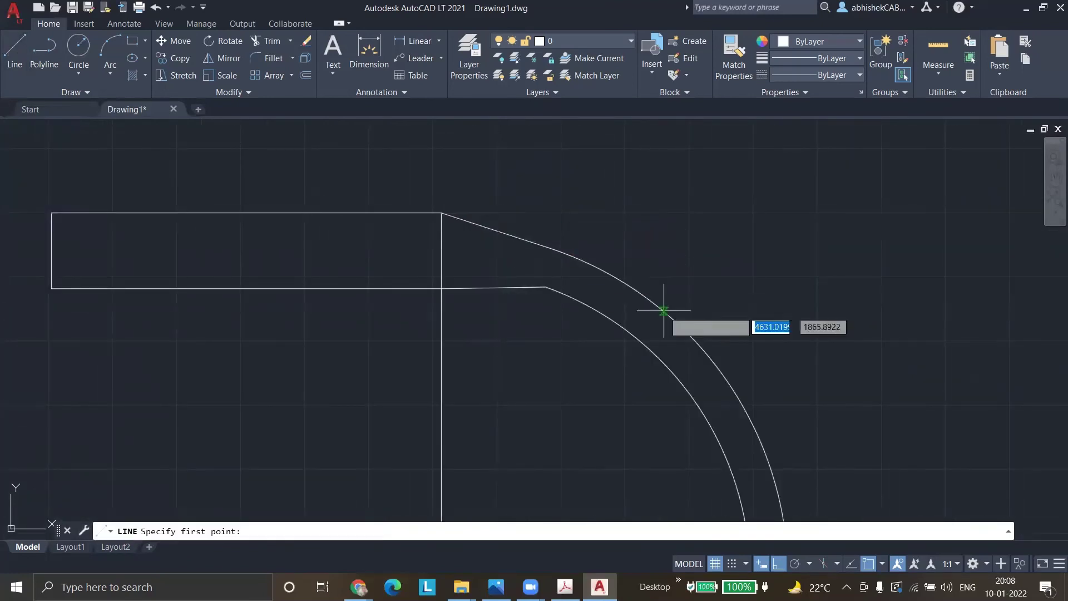
left_click(545, 288)
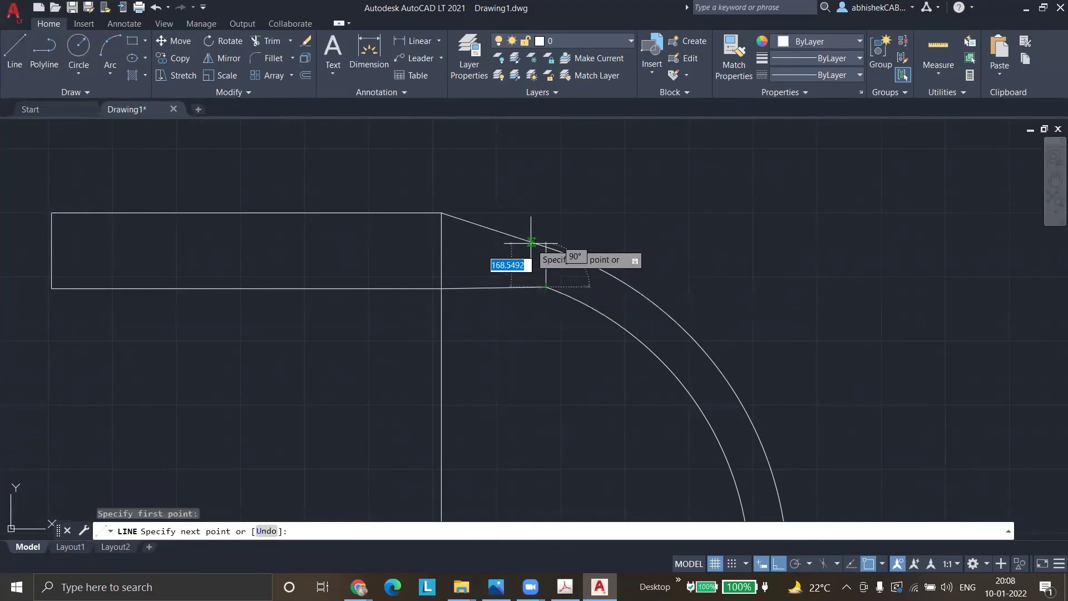
scroll(531, 242, "up", 4)
left_click(550, 248)
key("Escape")
key("space")
left_click(579, 421)
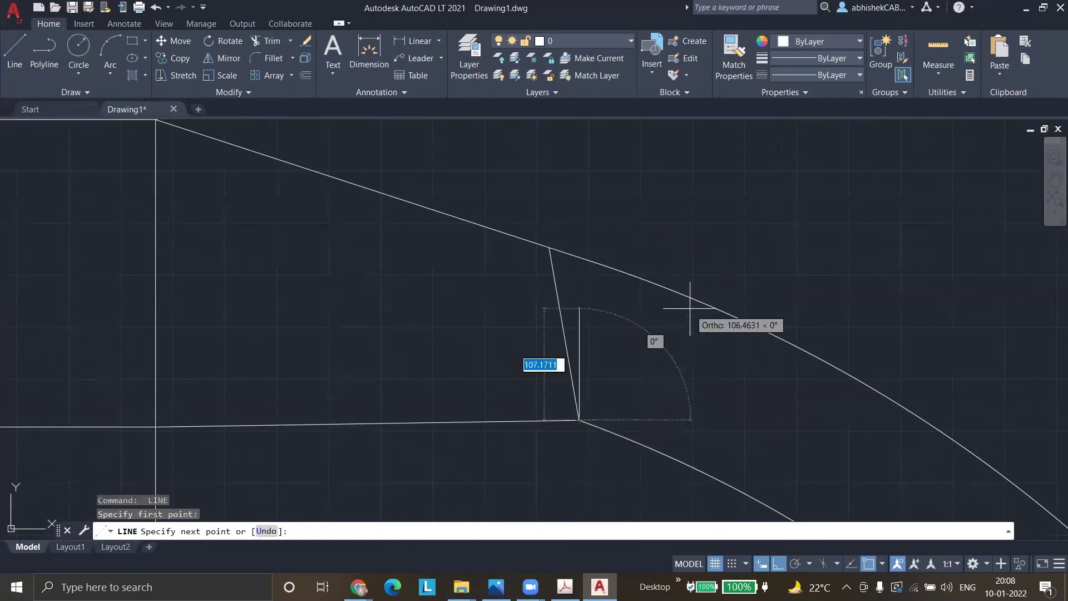
left_click(662, 286)
key("Escape")
scroll(639, 234, "down", 4)
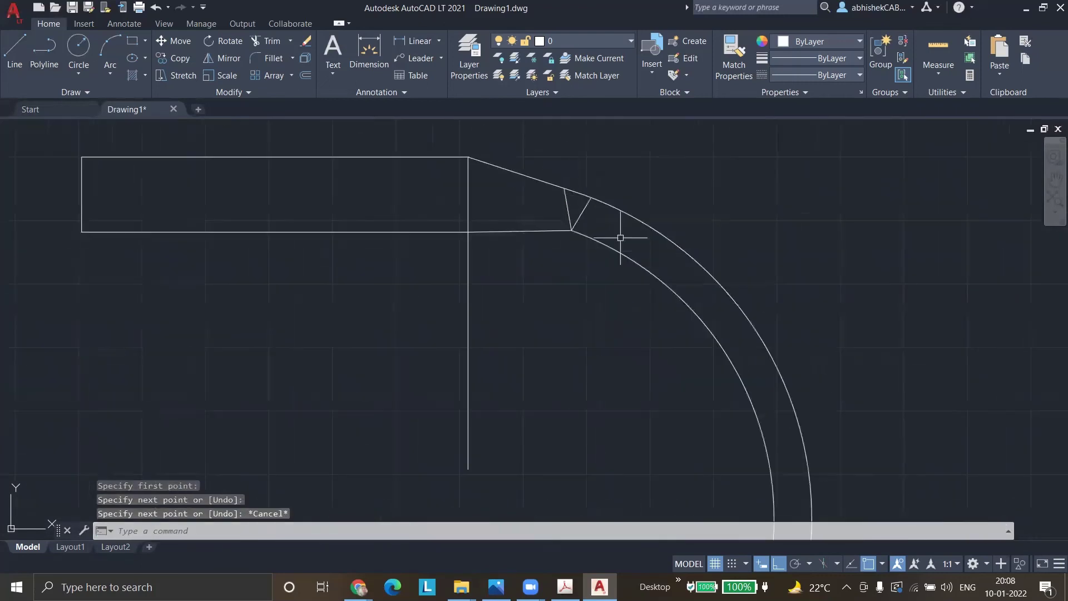